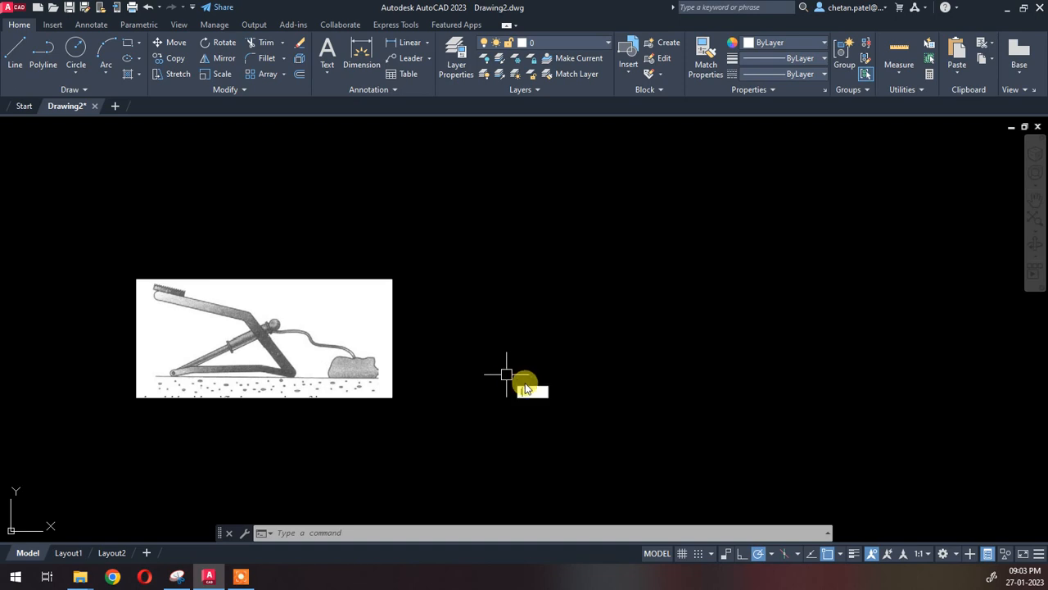
- Draw a horizontal line about 5.11 units long in the empty space beside the reference picture
key("Return")
left_click(538, 386)
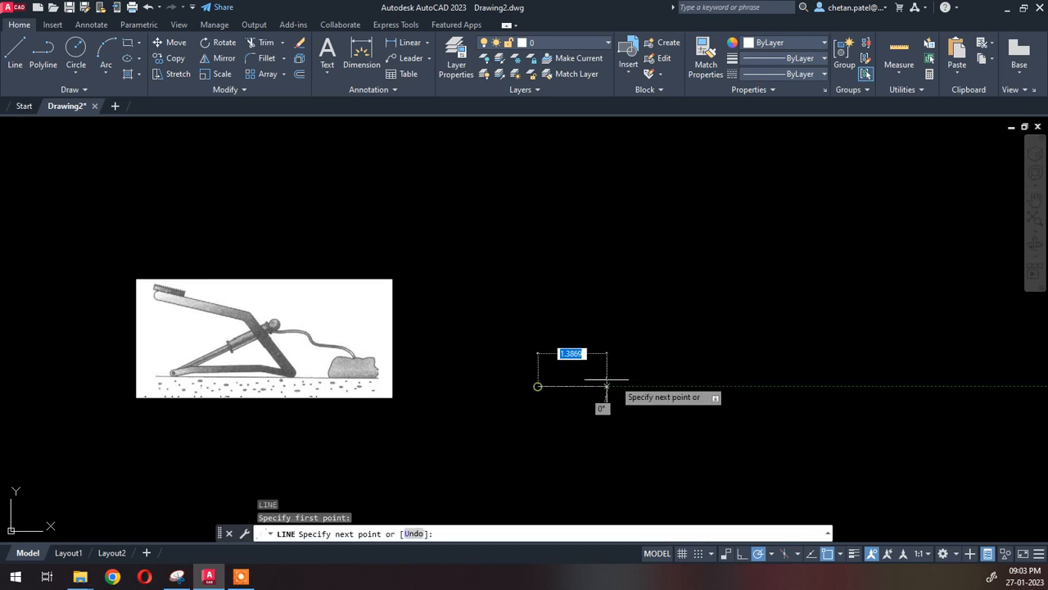
left_click(788, 383)
key("Return")
middle_click_drag(696, 444, 687, 422)
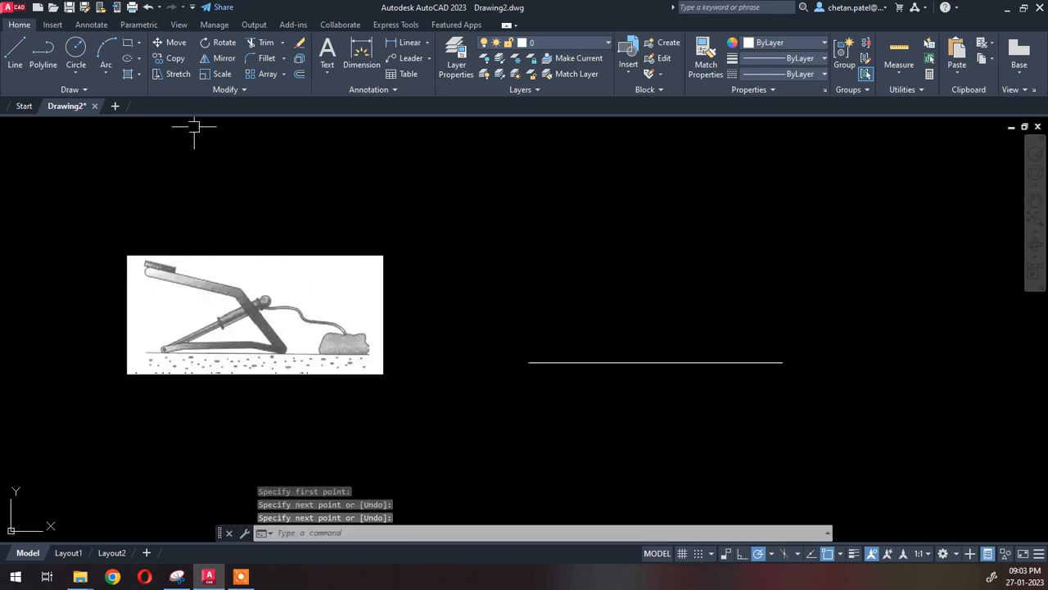
- Apply Fix constraints to the horizontal line's left endpoint and to the whole line as an object
left_click(140, 24)
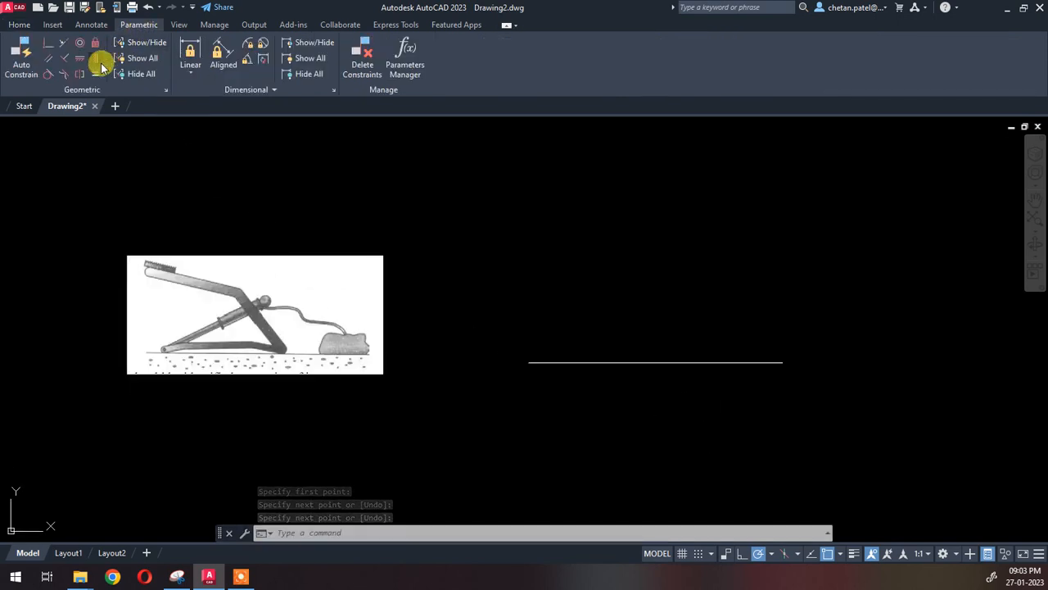
left_click(95, 42)
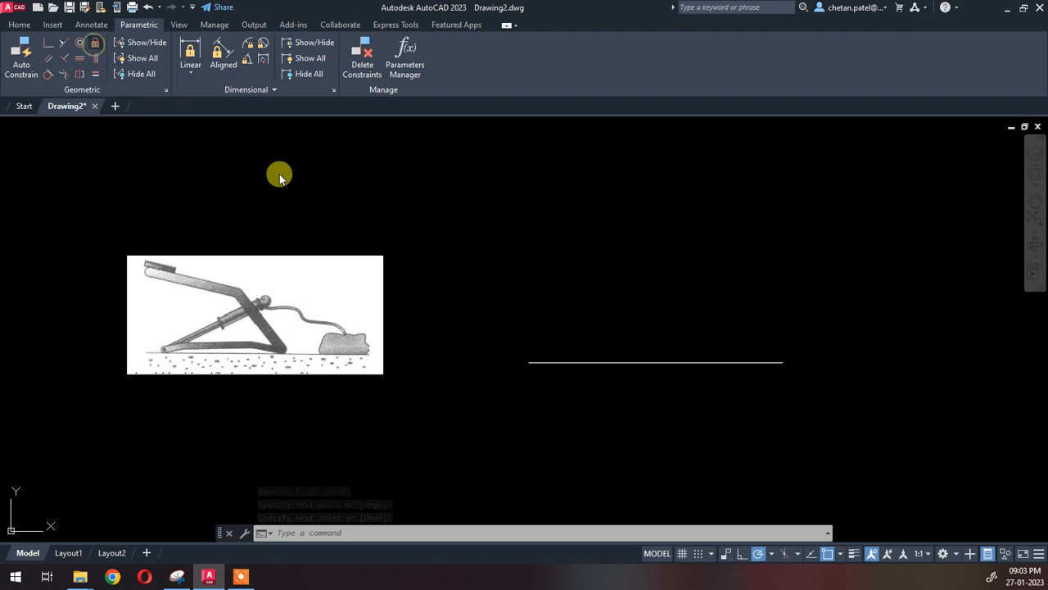
left_click(529, 361)
left_click(99, 46)
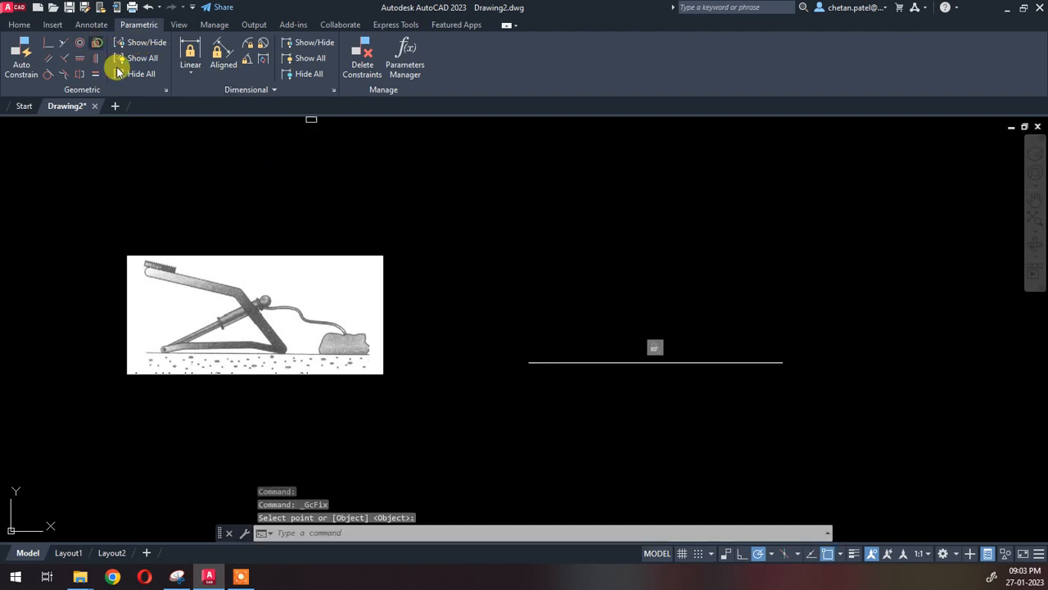
left_click(395, 533)
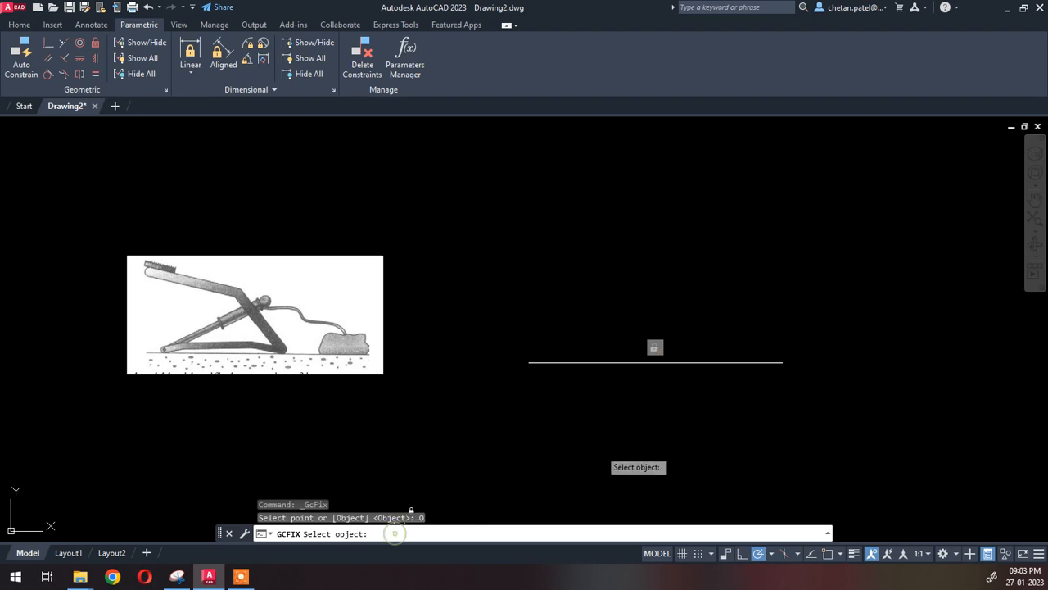
left_click(698, 361)
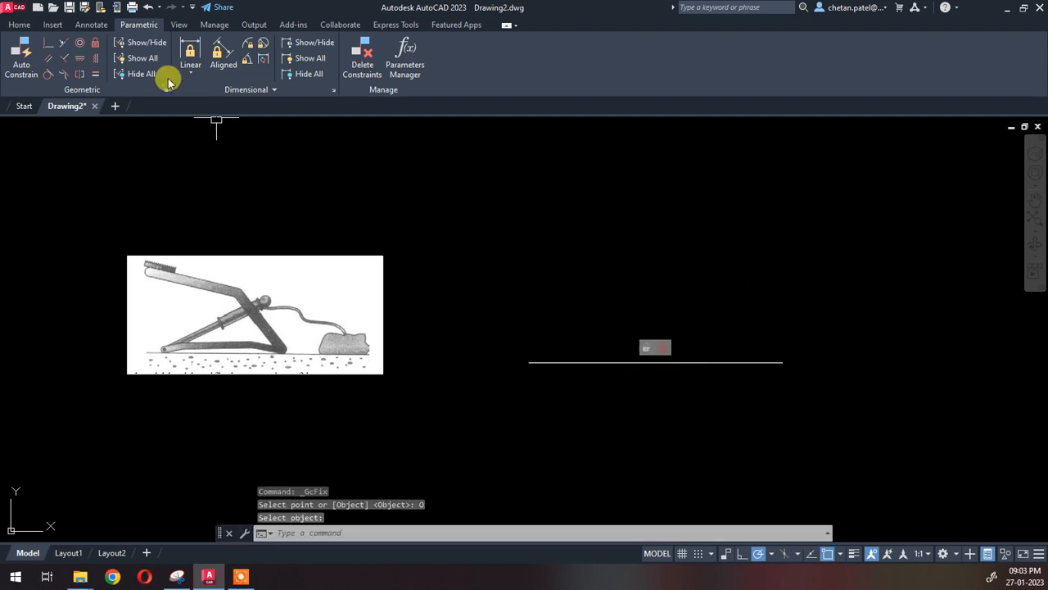
- Add an aligned dimensional constraint below the horizontal line and set its length to 5
left_click(223, 51)
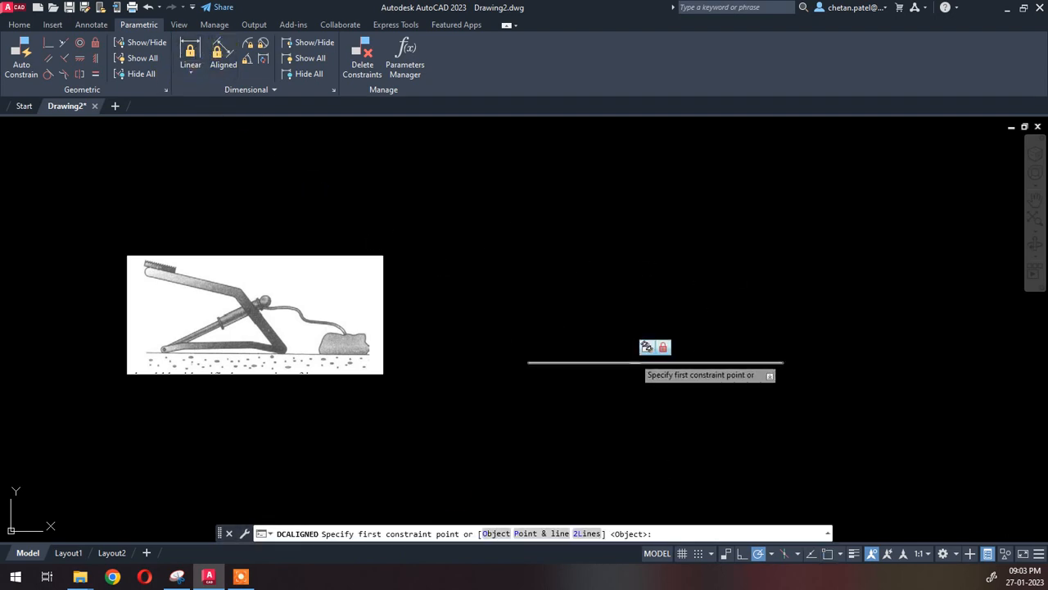
key("Return")
left_click(708, 356)
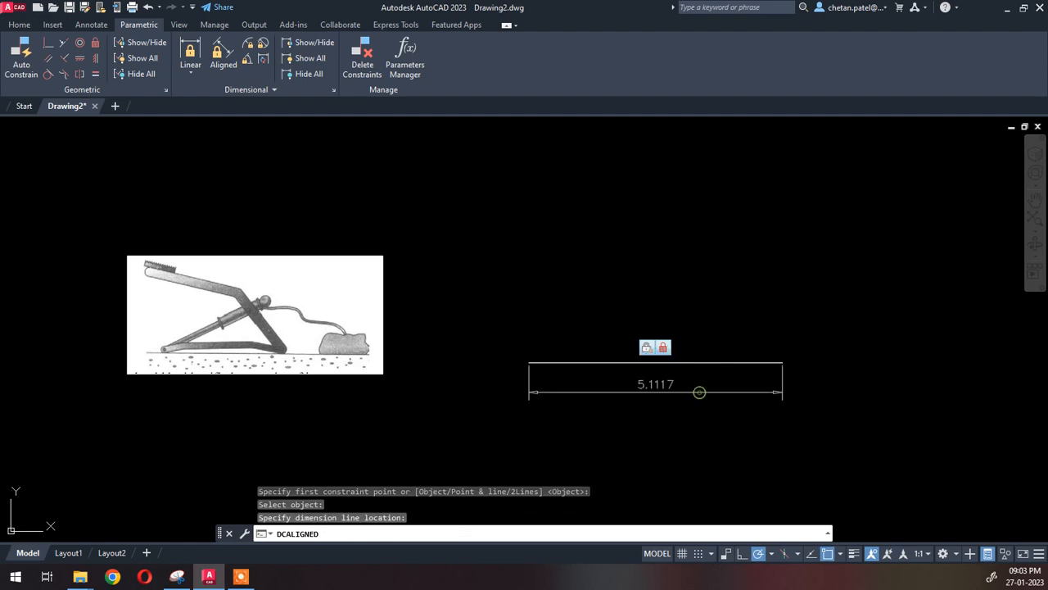
left_click(696, 475)
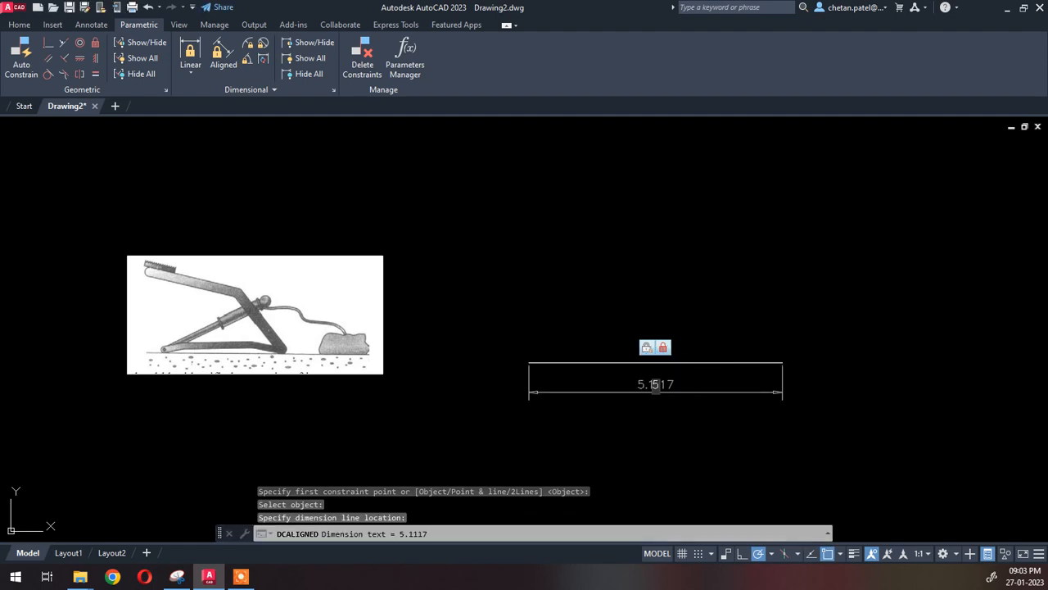
type("5")
key("Return")
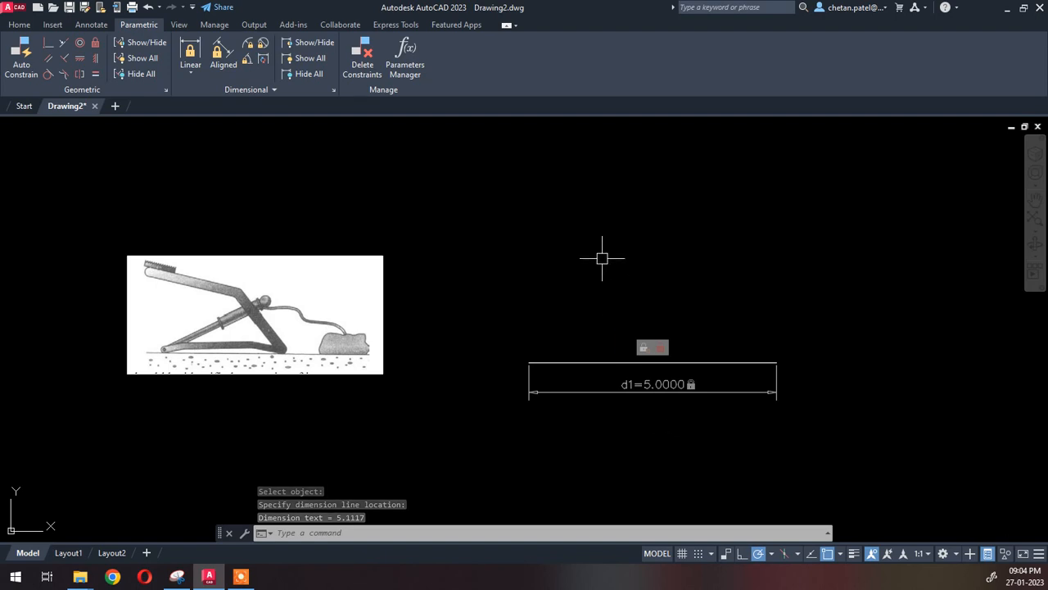
- Draw a slanted line rising to the right above the left half of the base line
type("l")
key("Return")
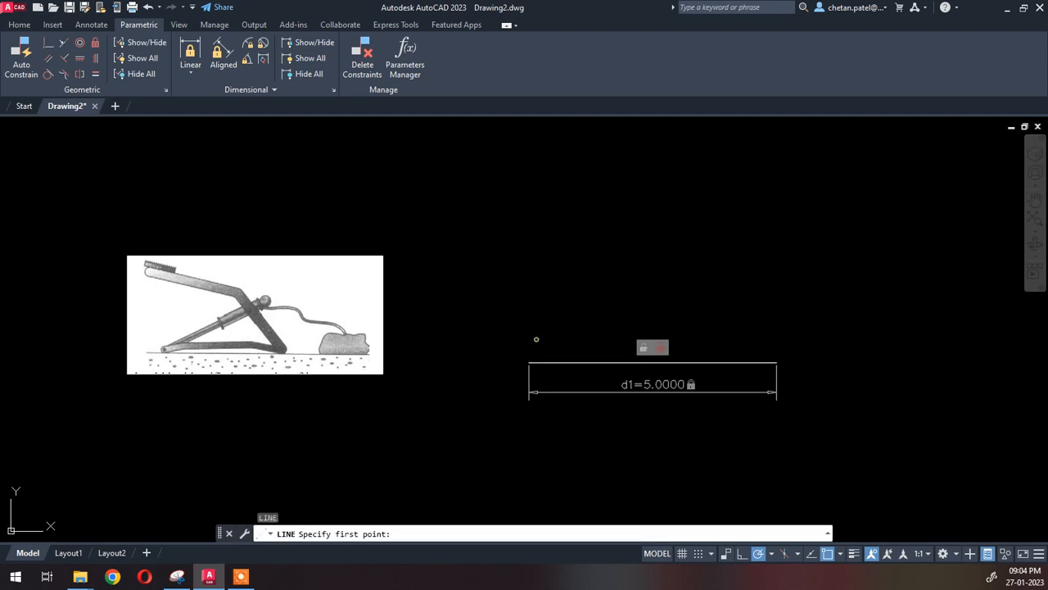
left_click(536, 337)
left_click(667, 246)
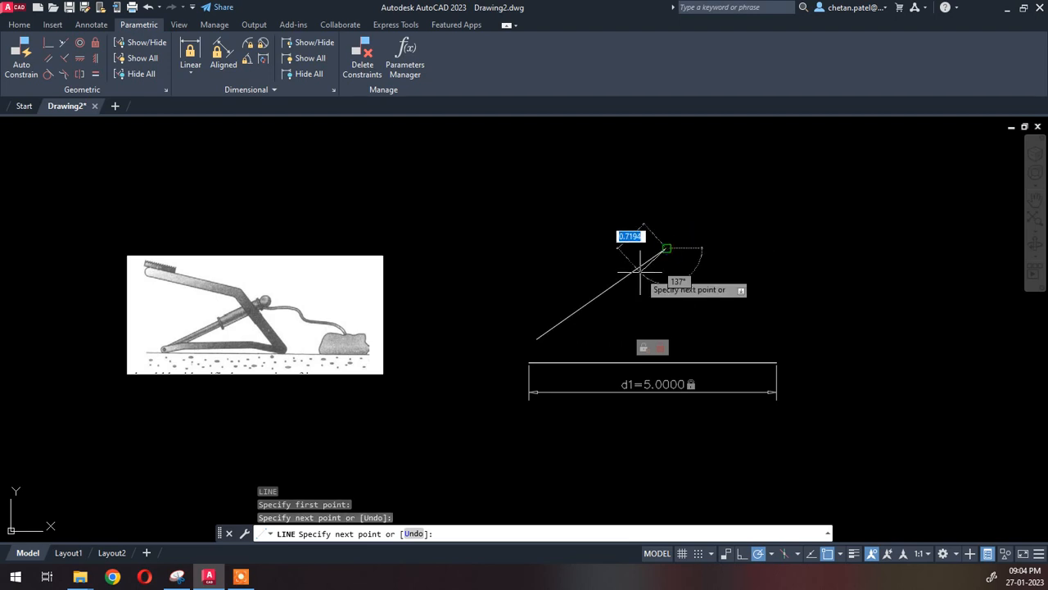
key("Return")
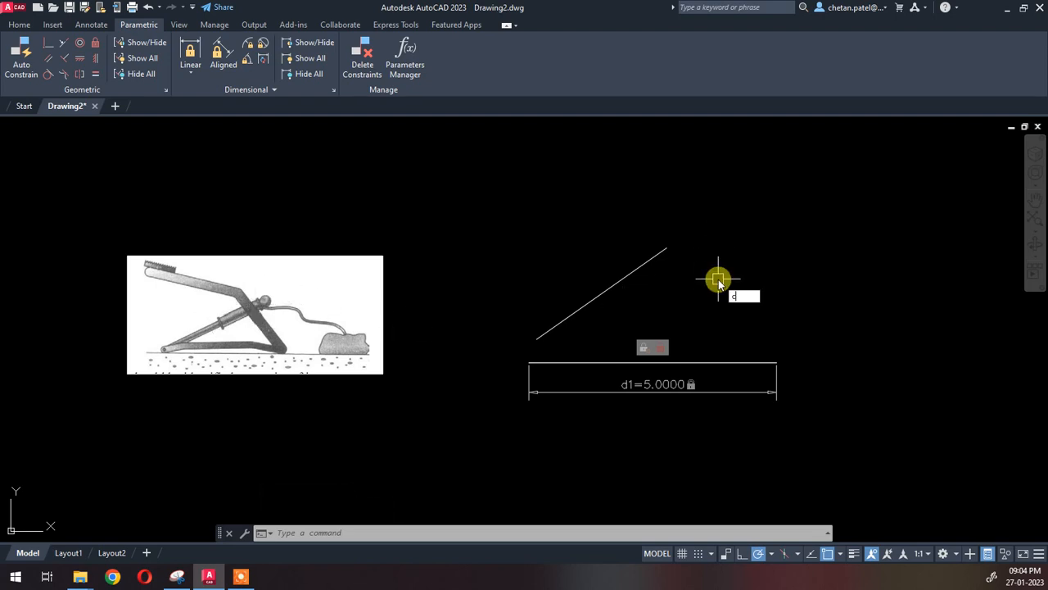
- Copy the slanted line to the right, slightly higher than the original
type("o")
key("Return")
left_click(628, 274)
key("Return")
left_click(650, 292)
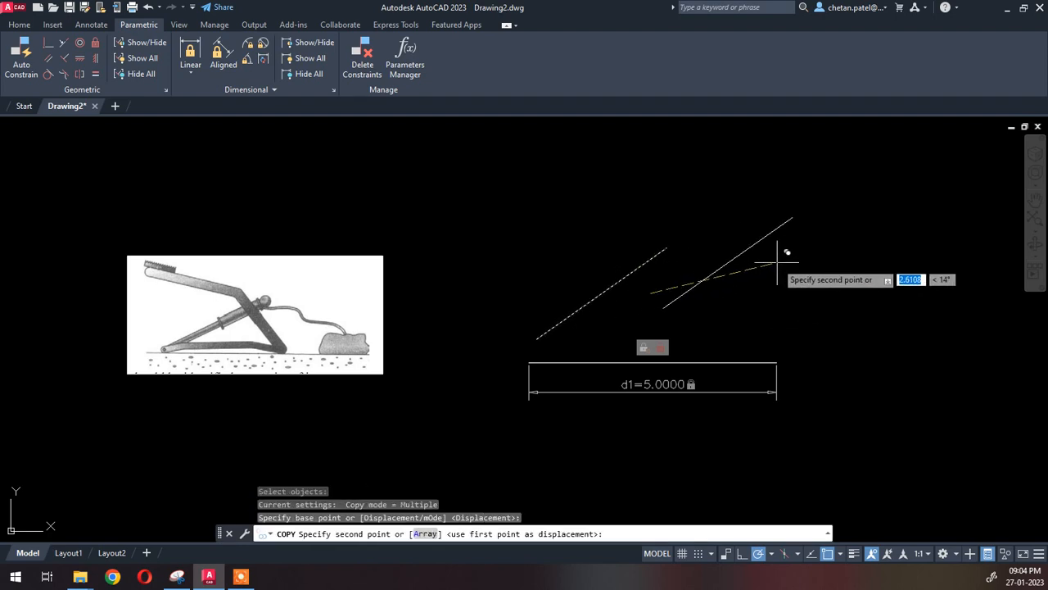
left_click(782, 253)
key("Return")
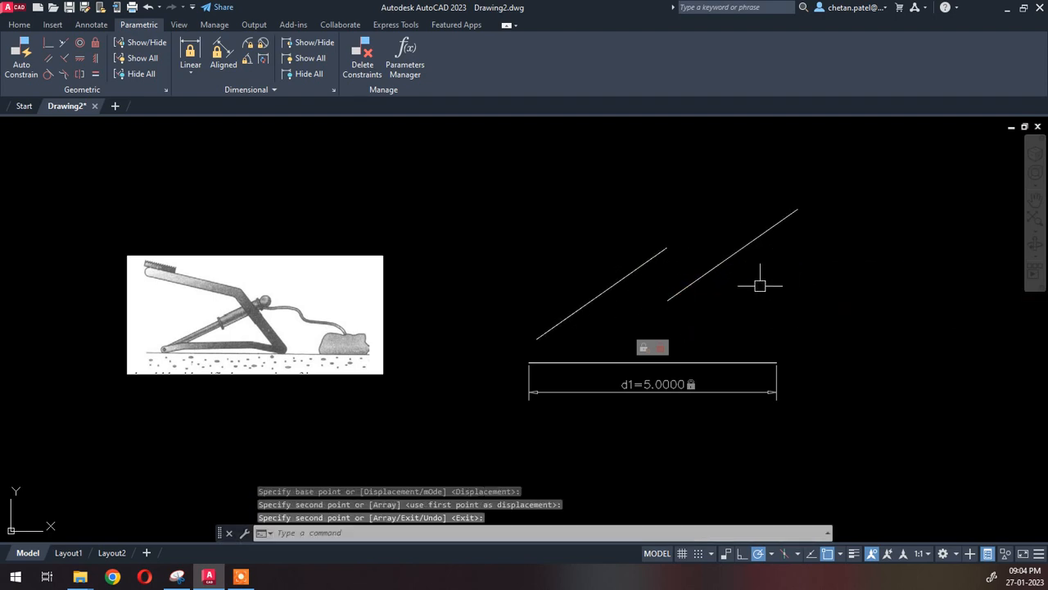
- Offset the copied slanted line by 0.5 towards its lower-right side
scroll(760, 286, "up", 3)
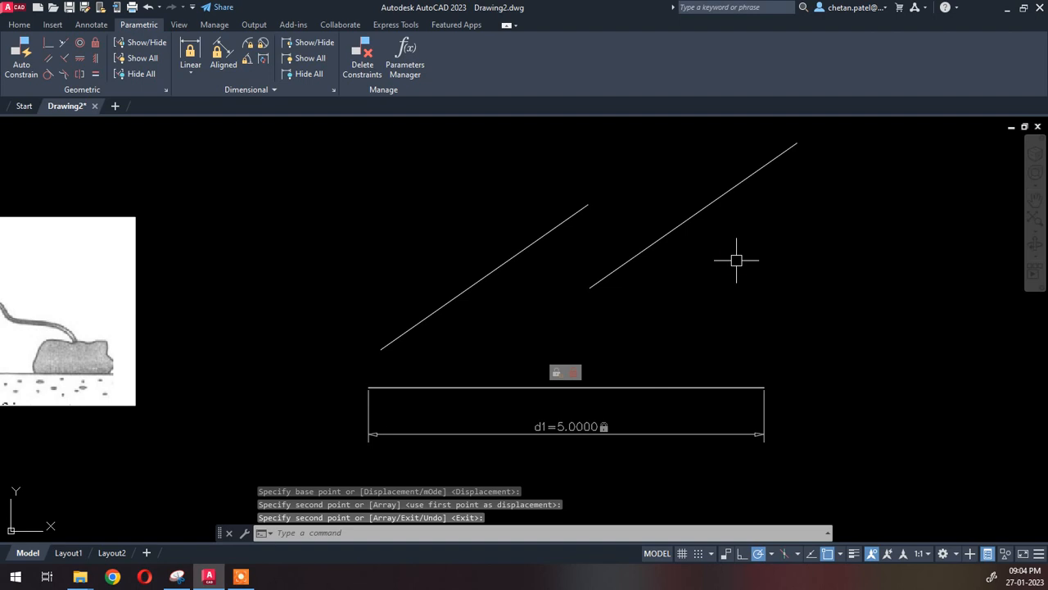
type("o")
key("Return")
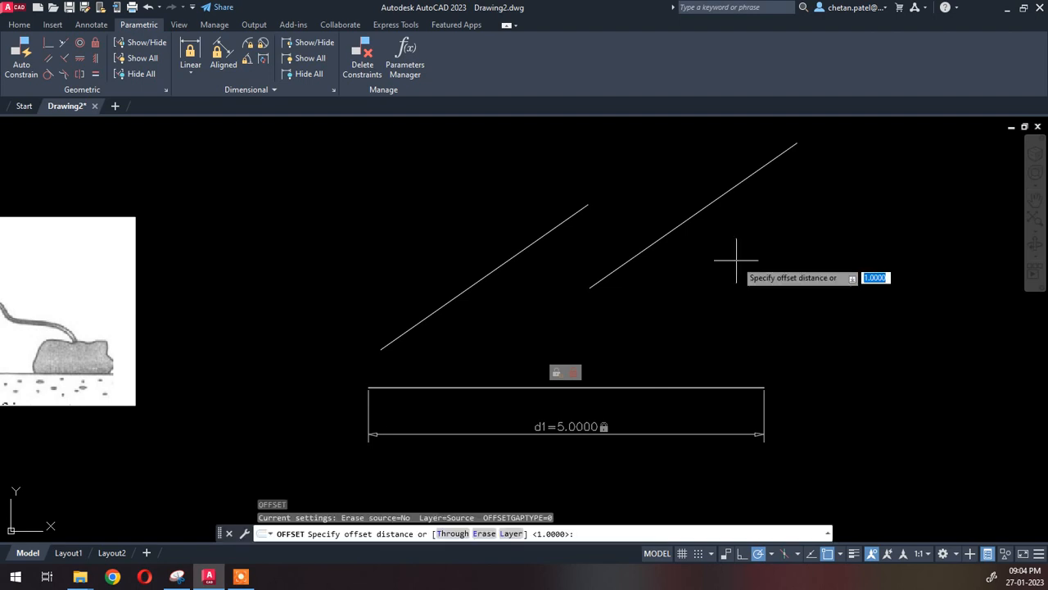
type(".5")
key("Return")
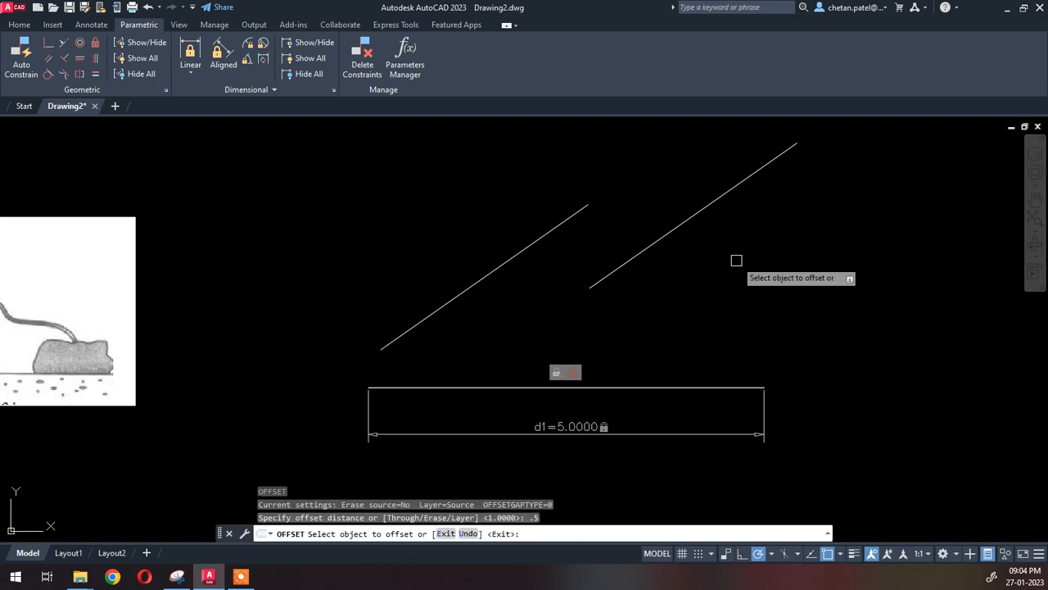
left_click(722, 200)
left_click(735, 223)
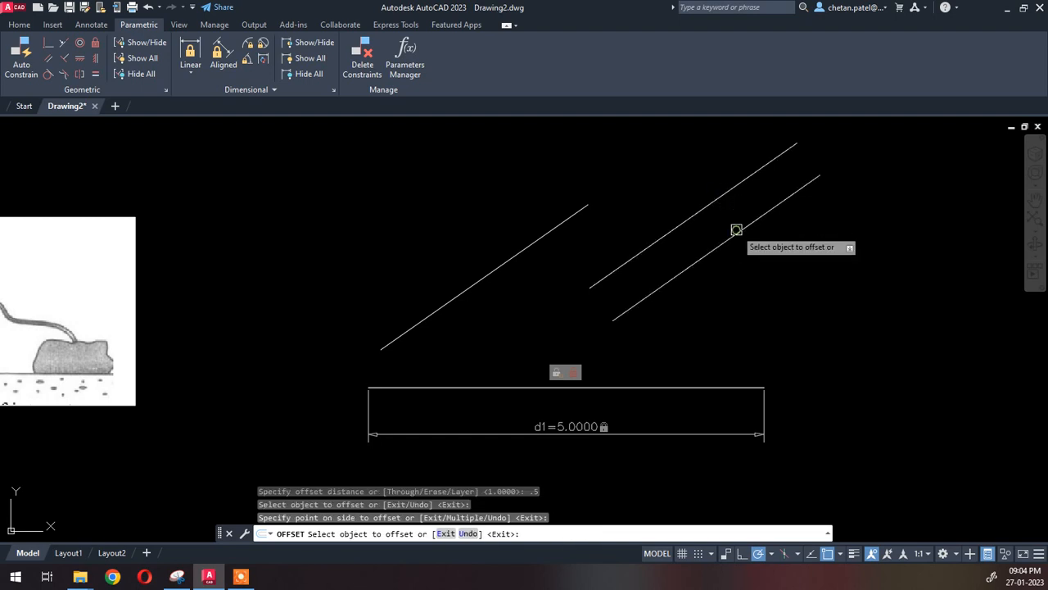
right_click(703, 309)
- Join the lower ends of the two parallel slanted lines with a short line
type("l")
key("Return")
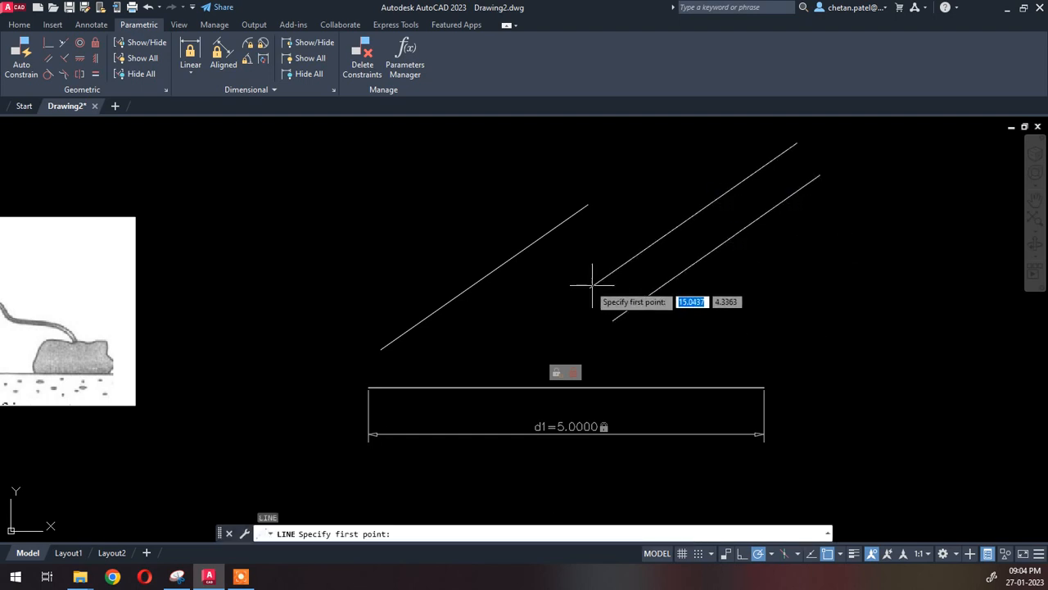
left_click(589, 287)
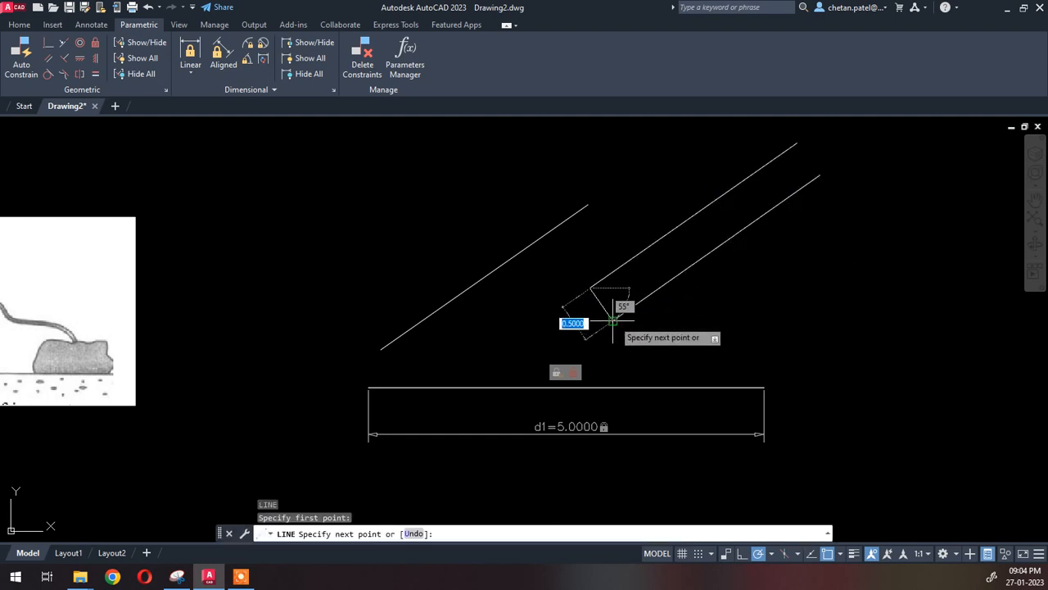
left_click(612, 320)
right_click(692, 320)
- Offset the short end line by 1 towards the upper right, between the two parallel lines
type("o")
key("Return")
type("1")
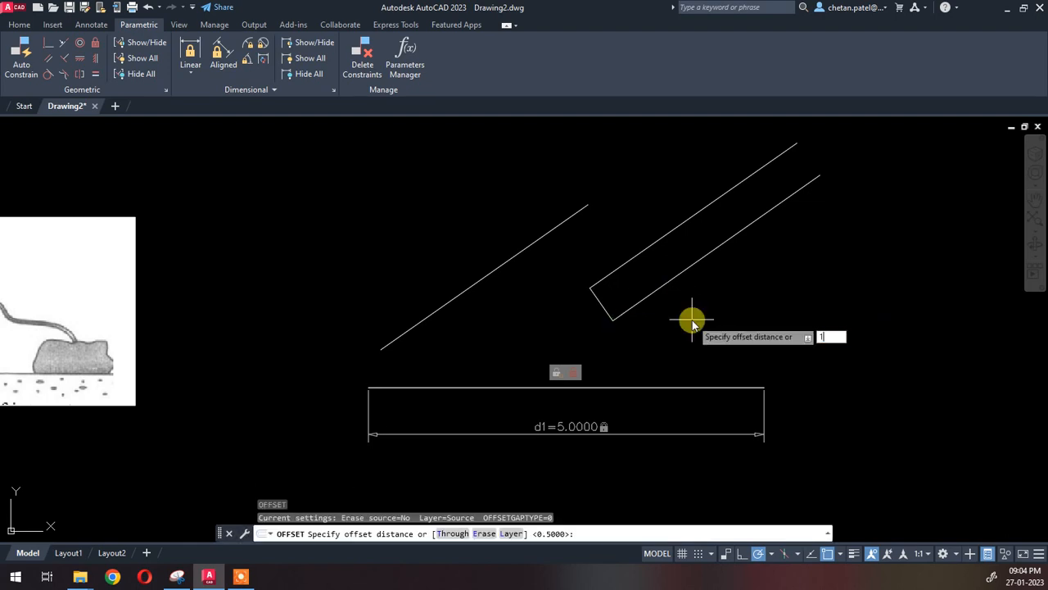
key("Return")
left_click(600, 302)
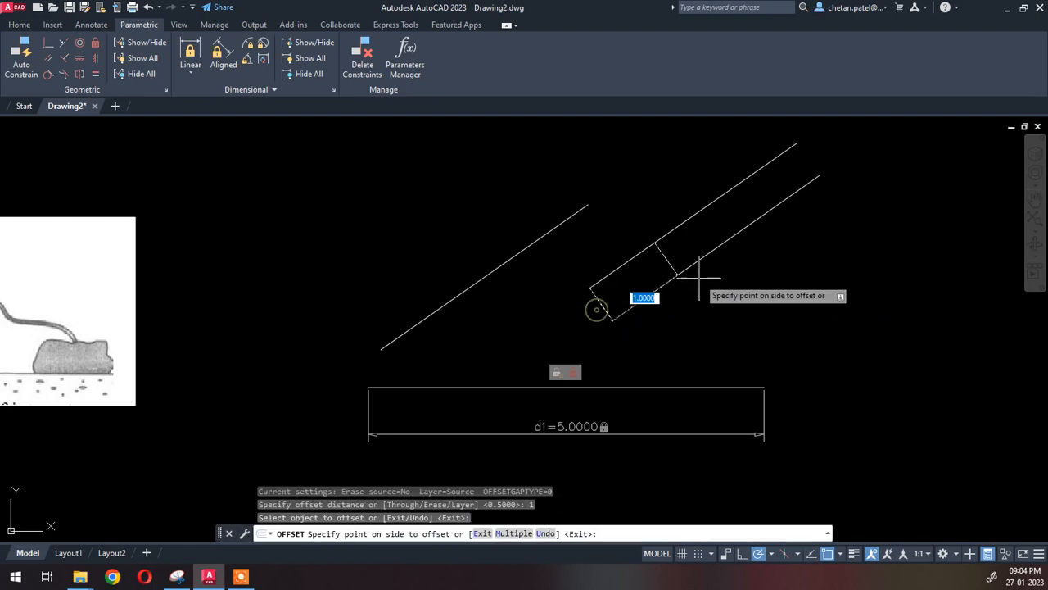
left_click(764, 264)
key("Return")
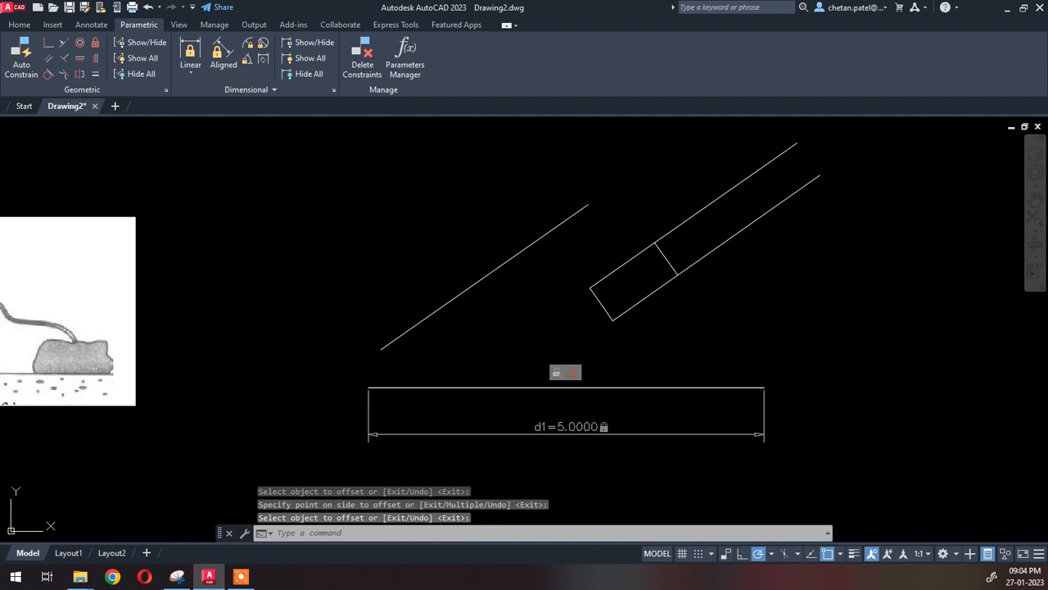
- Trim both parallel lines beyond the offset end line to leave a closed tilted rectangle
type("tr")
key("Return")
left_click(686, 172)
left_click(762, 275)
key("Return")
key("Return")
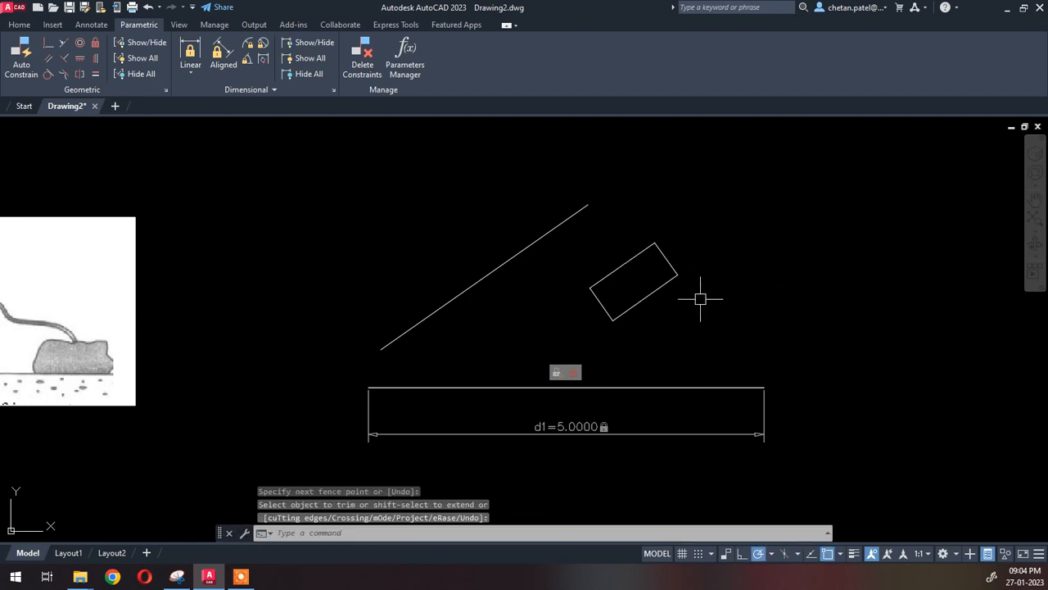
- Draw a construction line across the tilted rectangle between the midpoints of its long sides
scroll(660, 309, "up", 2)
scroll(659, 304, "up", 2)
type("l")
key("Return")
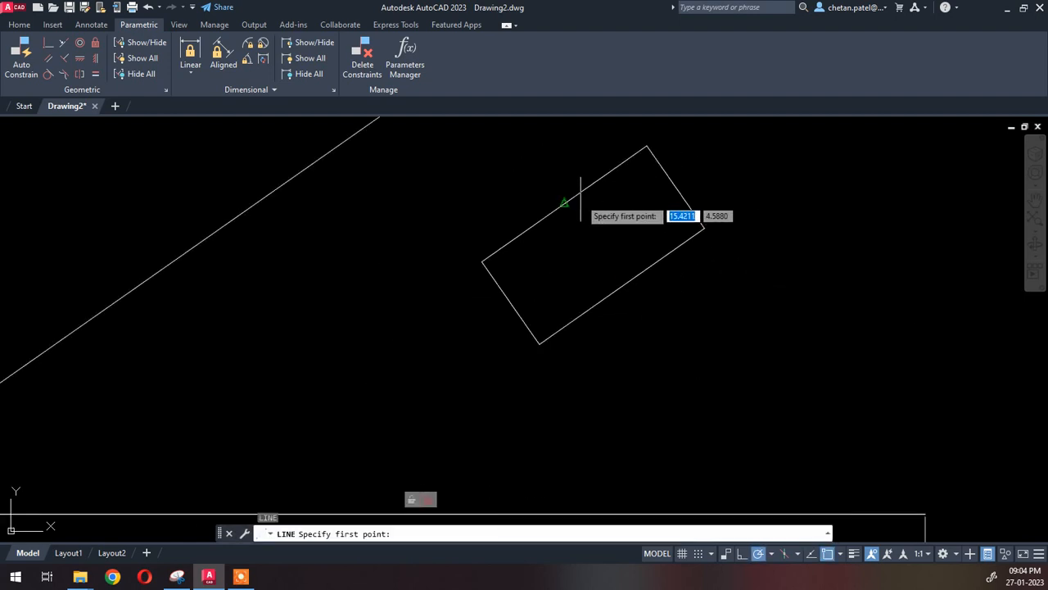
left_click(565, 204)
left_click(620, 283)
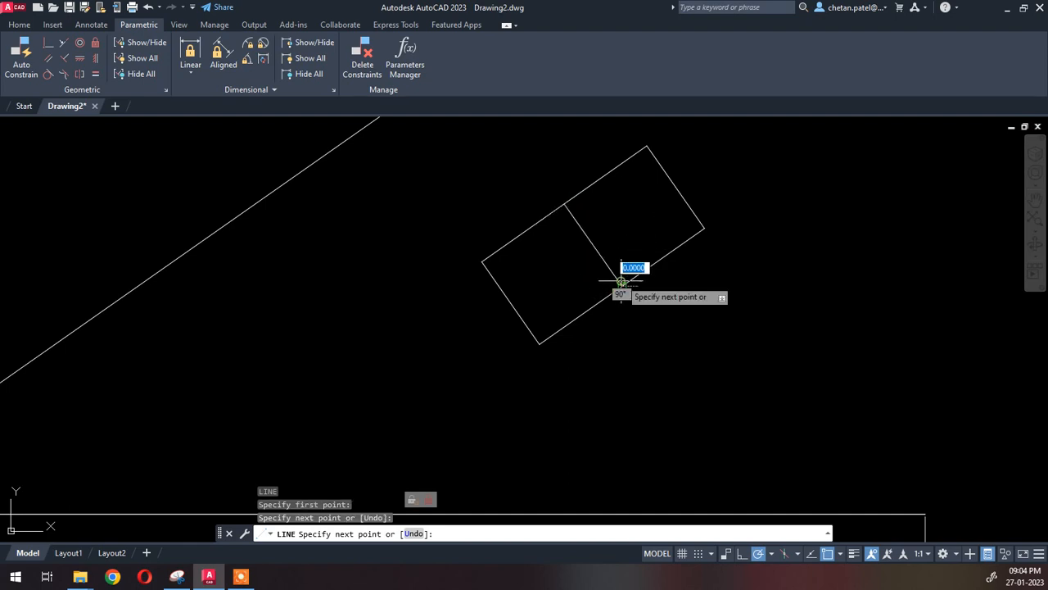
key("Return")
- Draw a small circle centred on the construction line's midpoint, and erase the construction line
type("c")
key("Return")
left_click(592, 244)
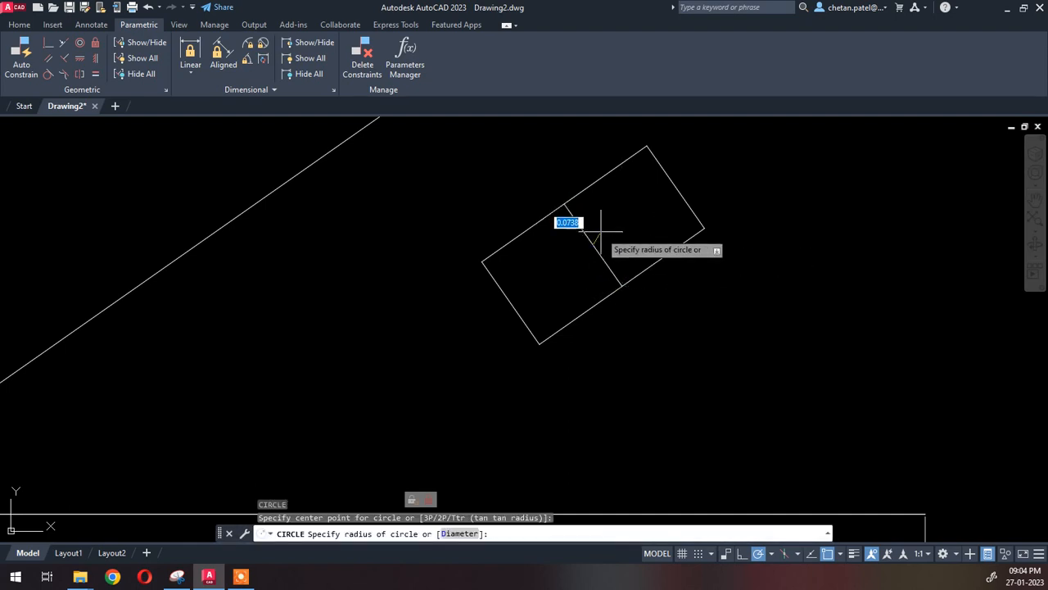
left_click(603, 229)
type("e")
key("Return")
left_click(608, 268)
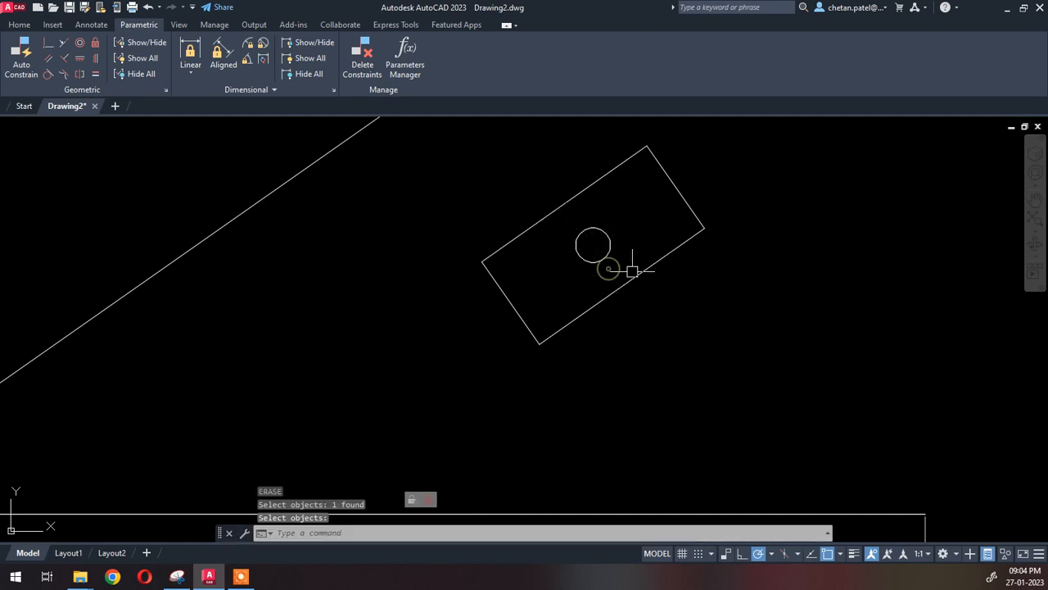
- Add an aligned dimensional constraint of 1 to the upper long side of the tilted rectangle
scroll(626, 264, "down", 3)
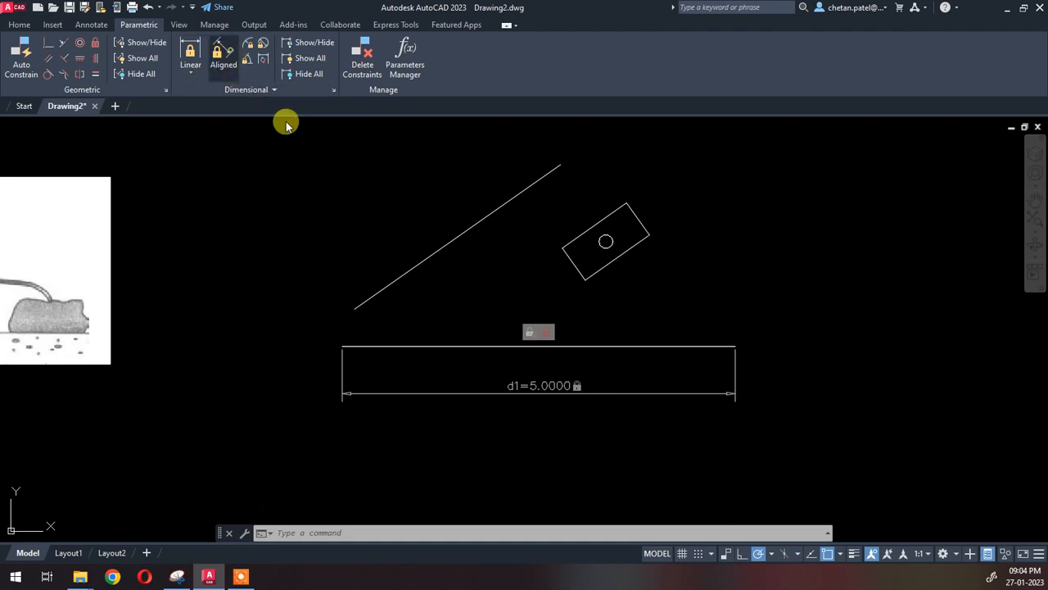
left_click(224, 57)
key("Return")
left_click(598, 219)
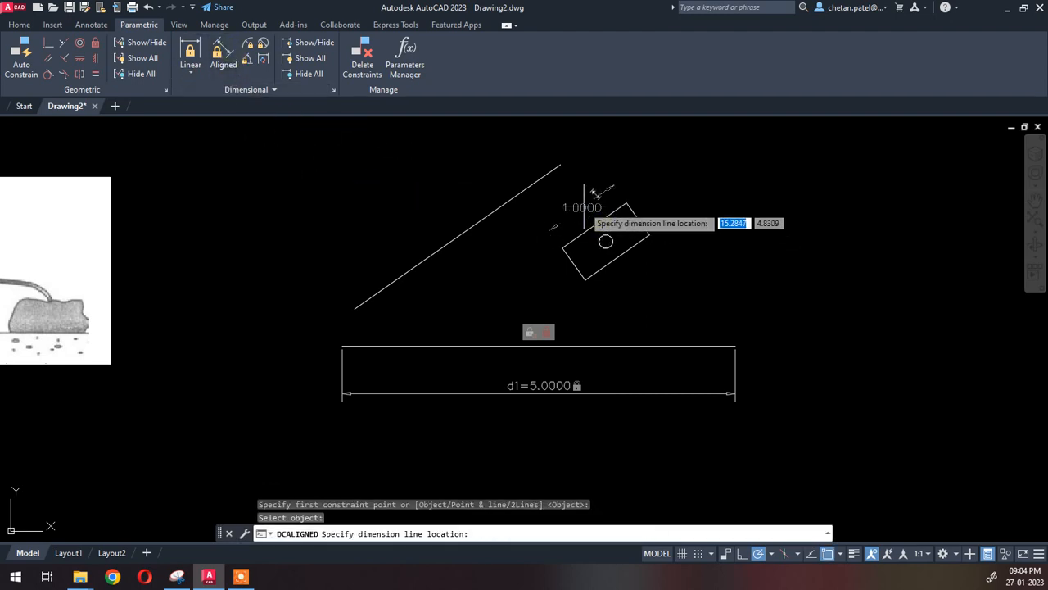
left_click(583, 206)
left_click(718, 286)
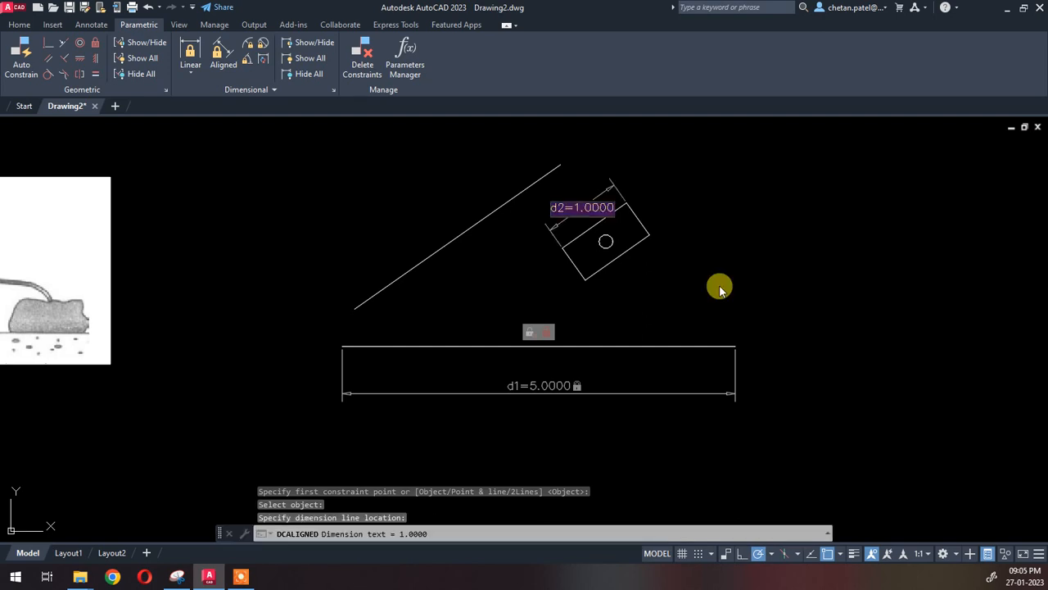
- Add an aligned dimensional constraint of 0.5 to the right short side of the tilted rectangle
left_click(218, 51)
key("Return")
left_click(637, 219)
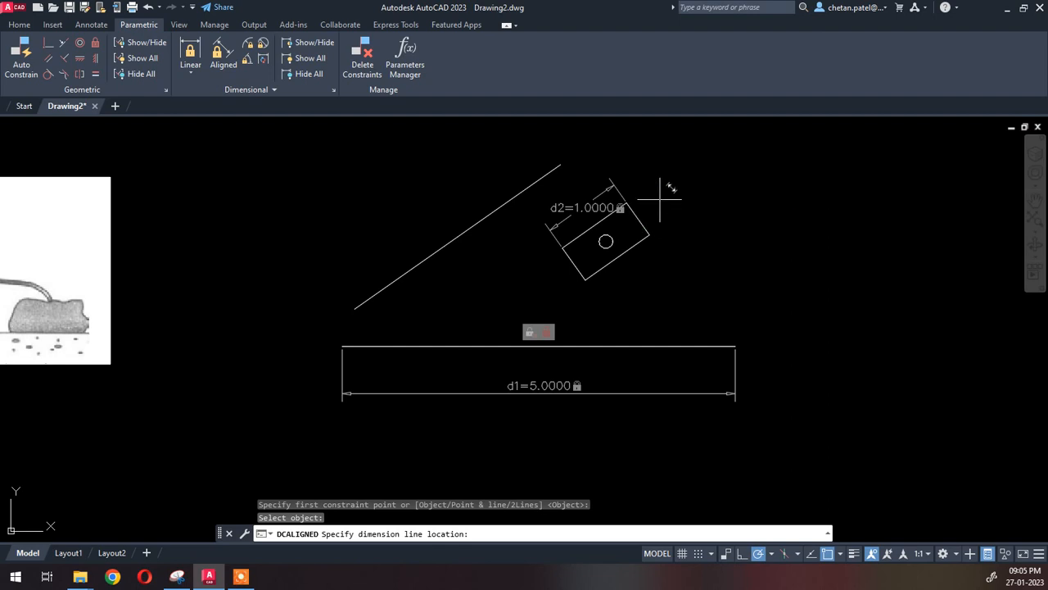
left_click(666, 193)
key("Return")
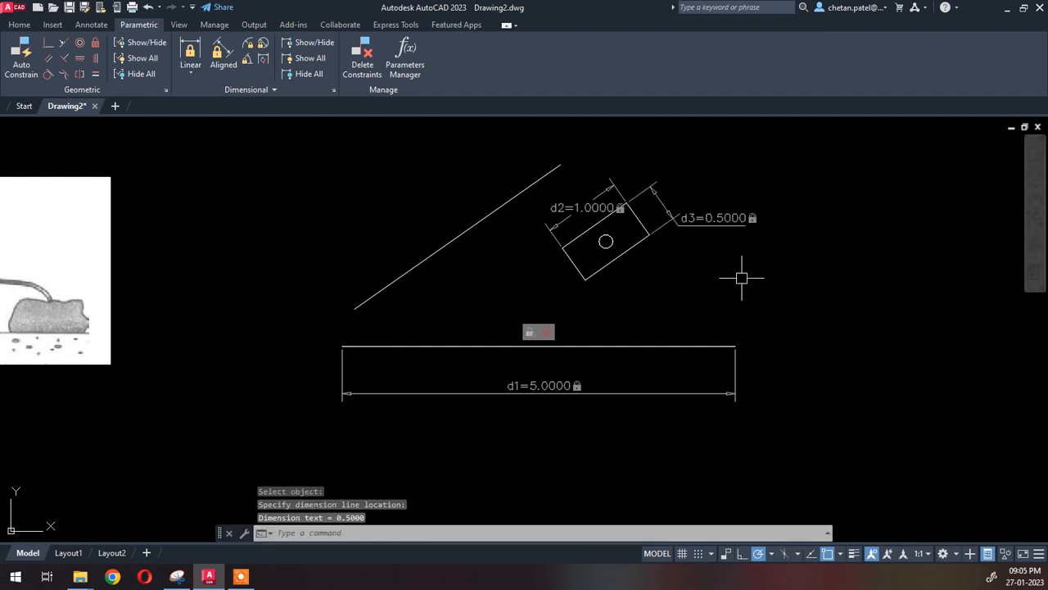
- Hide all dimensional and geometric constraints, and convert the tilted rectangle with its circle into a block named slider
left_click(306, 75)
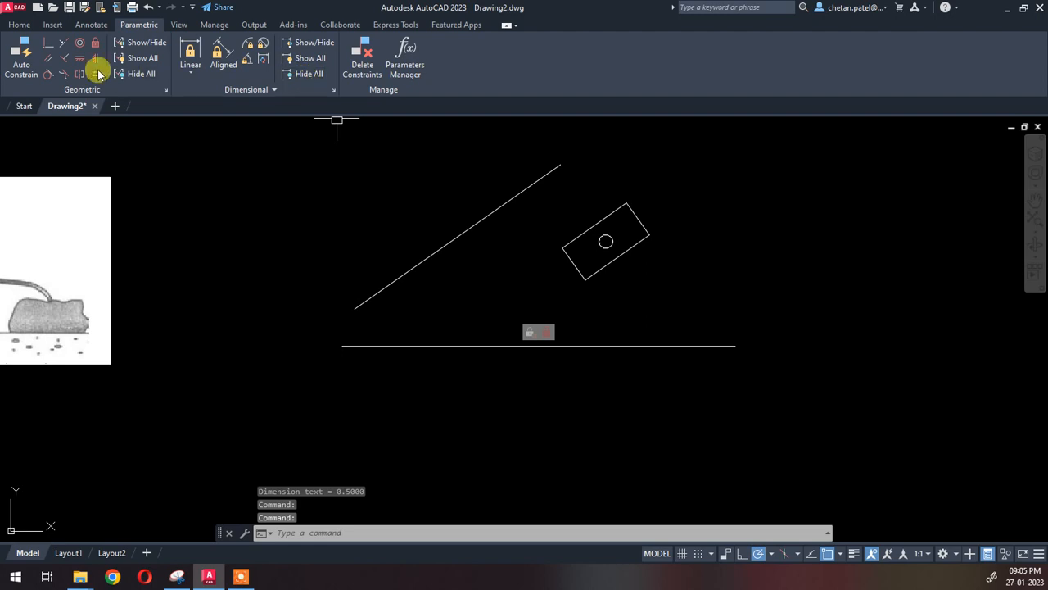
left_click(134, 74)
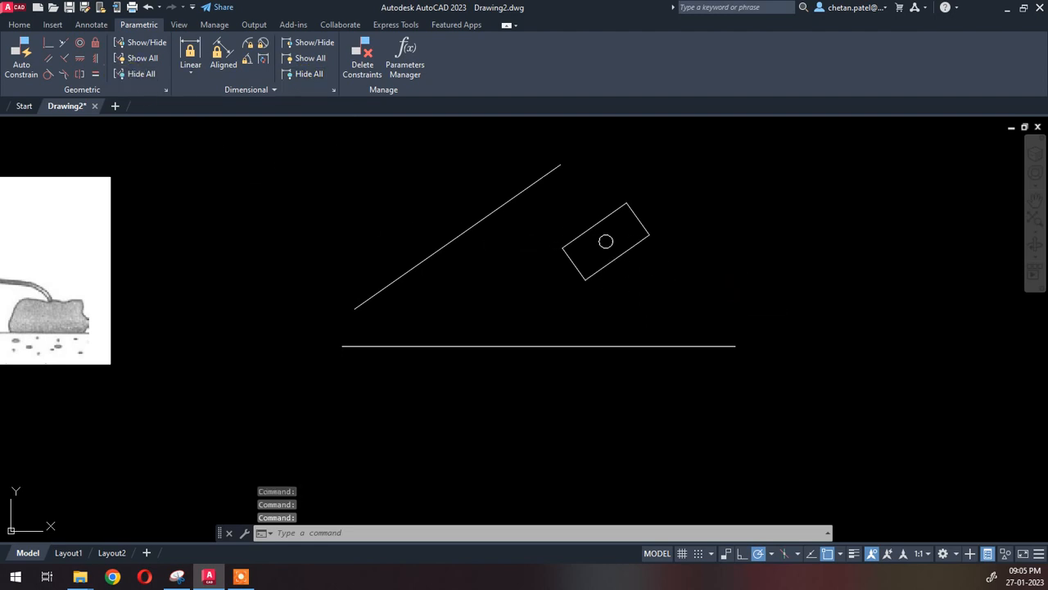
type("b")
key("Return")
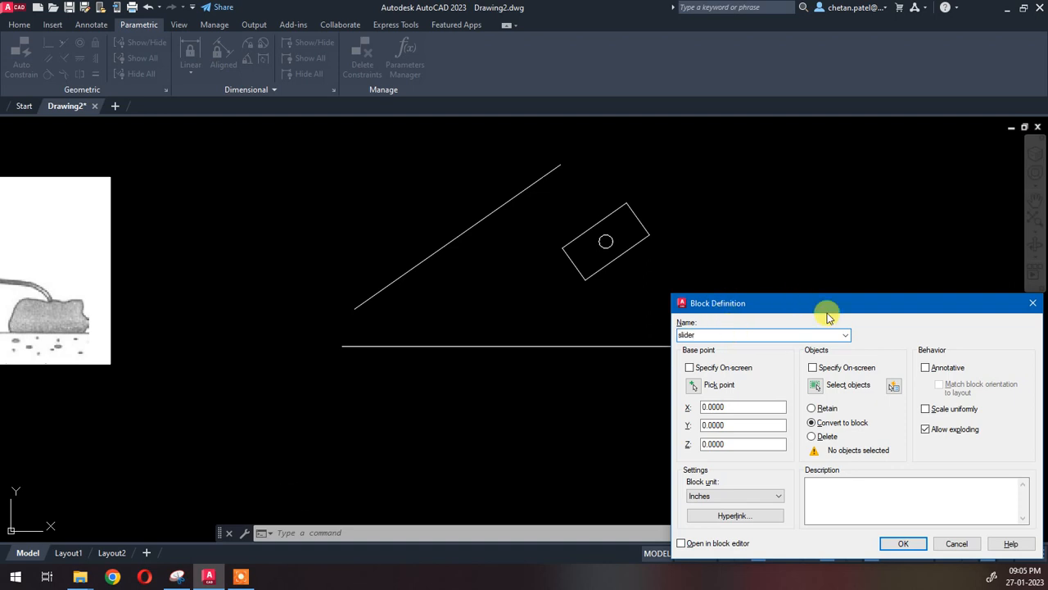
left_click(815, 385)
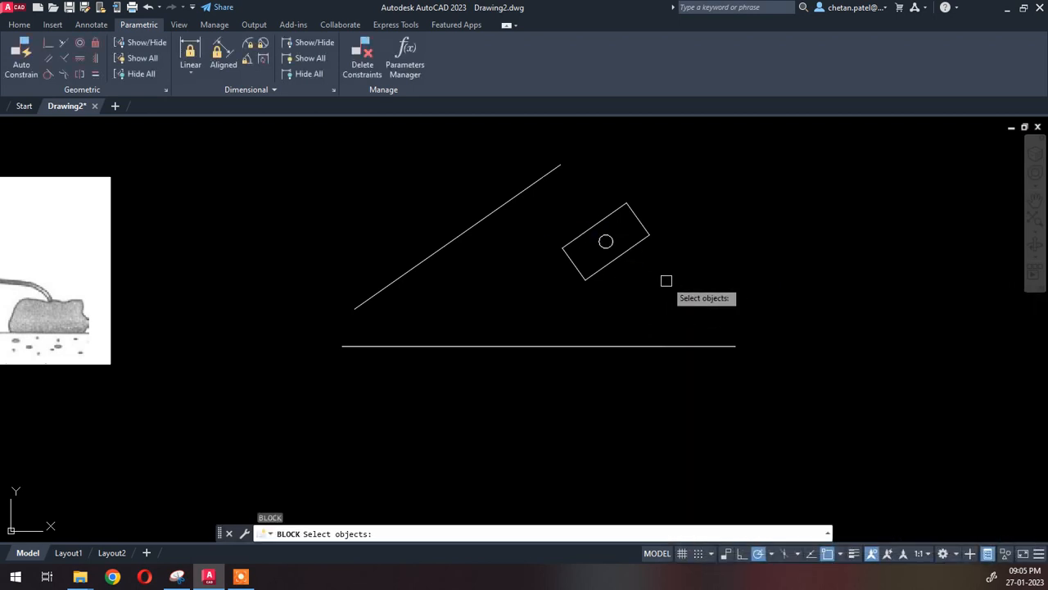
left_click(666, 280)
left_click(562, 196)
key("Return")
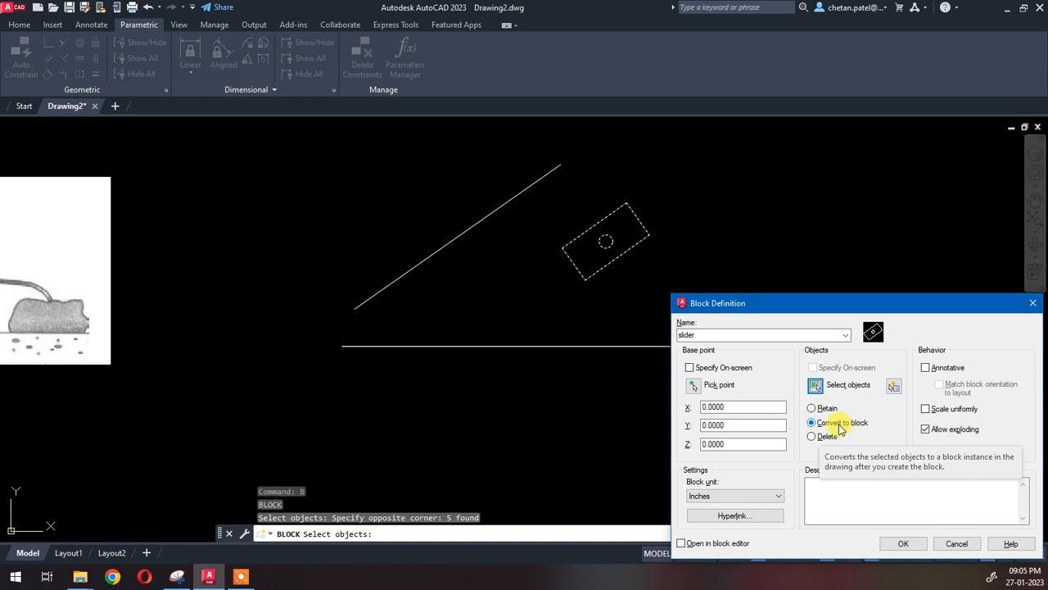
left_click(899, 544)
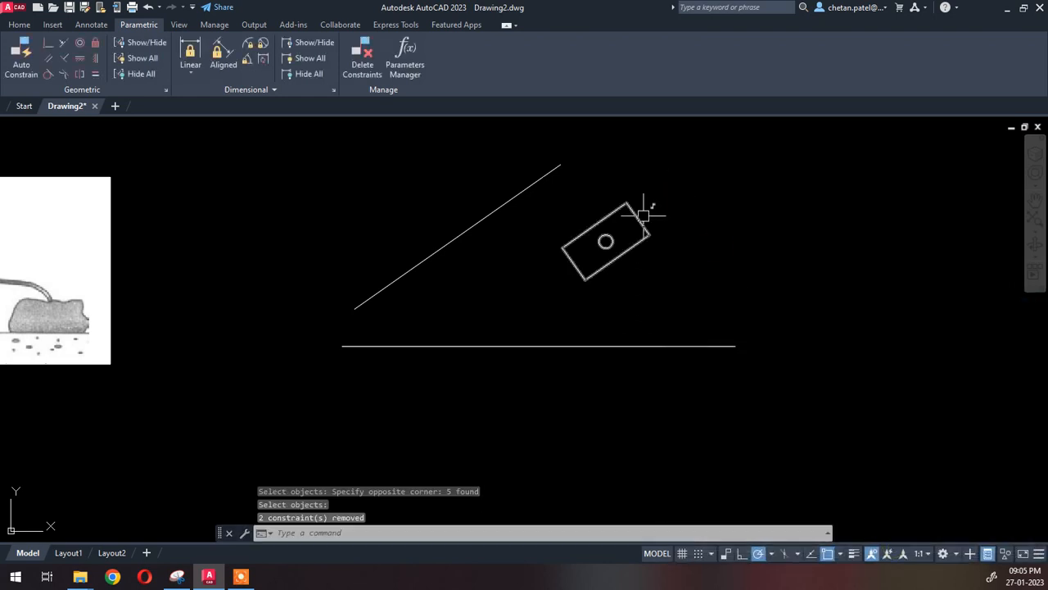
- Add an aligned dimensional constraint of 4 to the inclined line
middle_click_drag(632, 281, 628, 292)
middle_click_drag(510, 291, 504, 305)
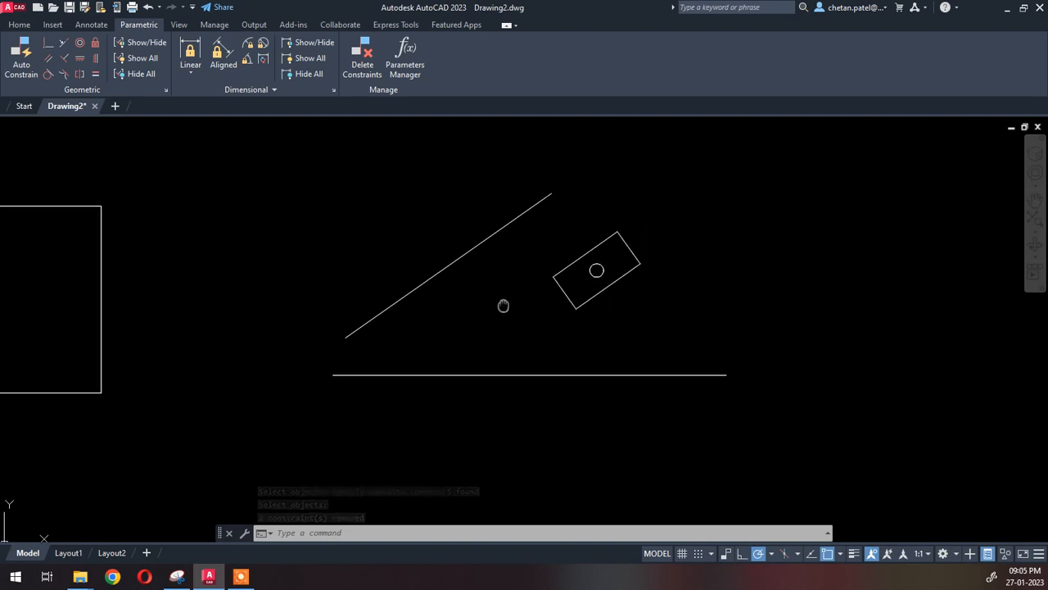
scroll(500, 264, "down", 2)
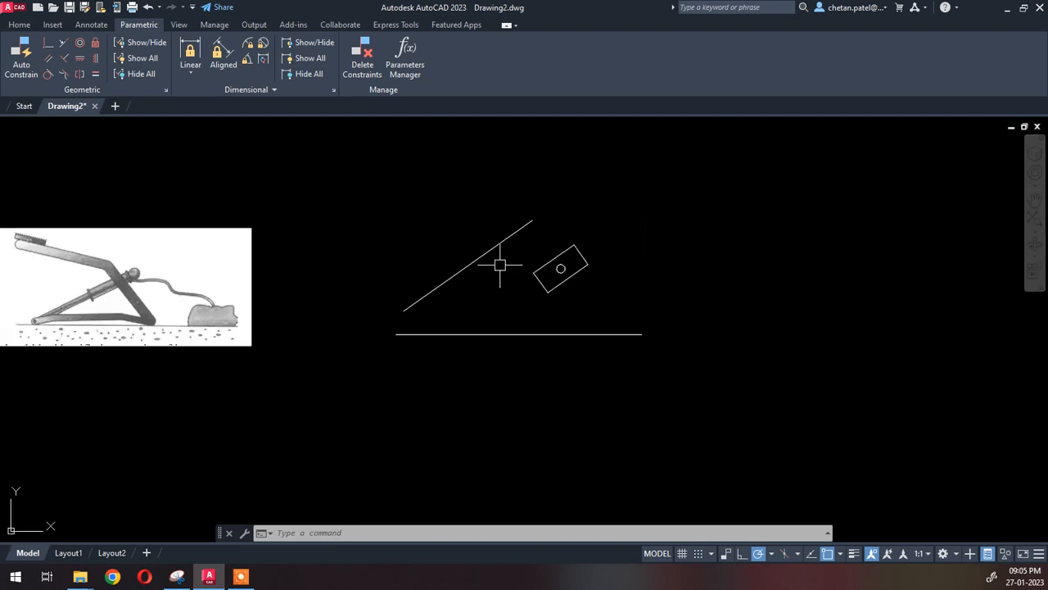
left_click(218, 49)
key("Return")
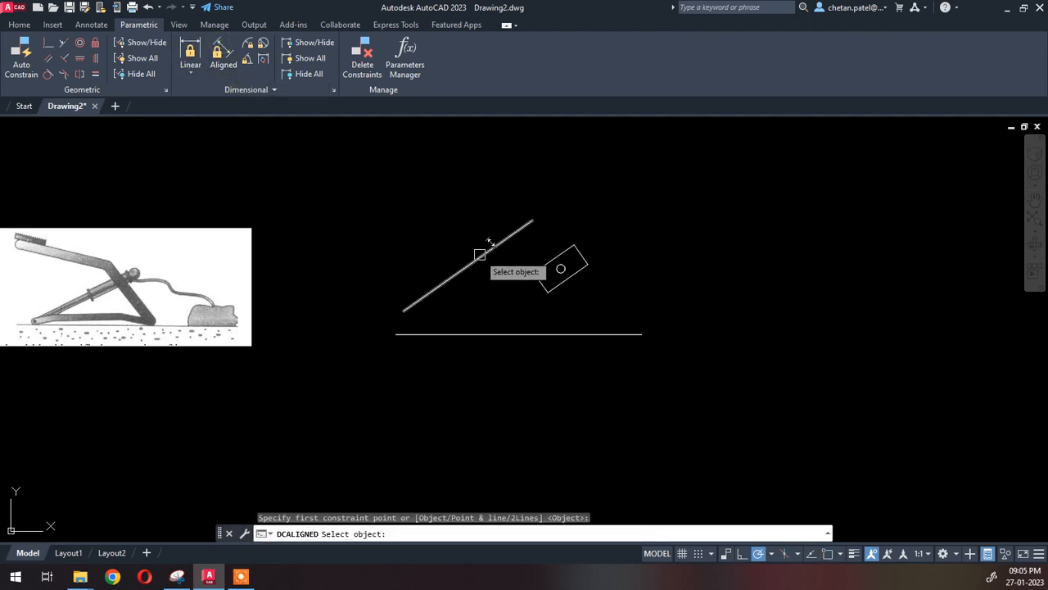
left_click(480, 257)
left_click(439, 230)
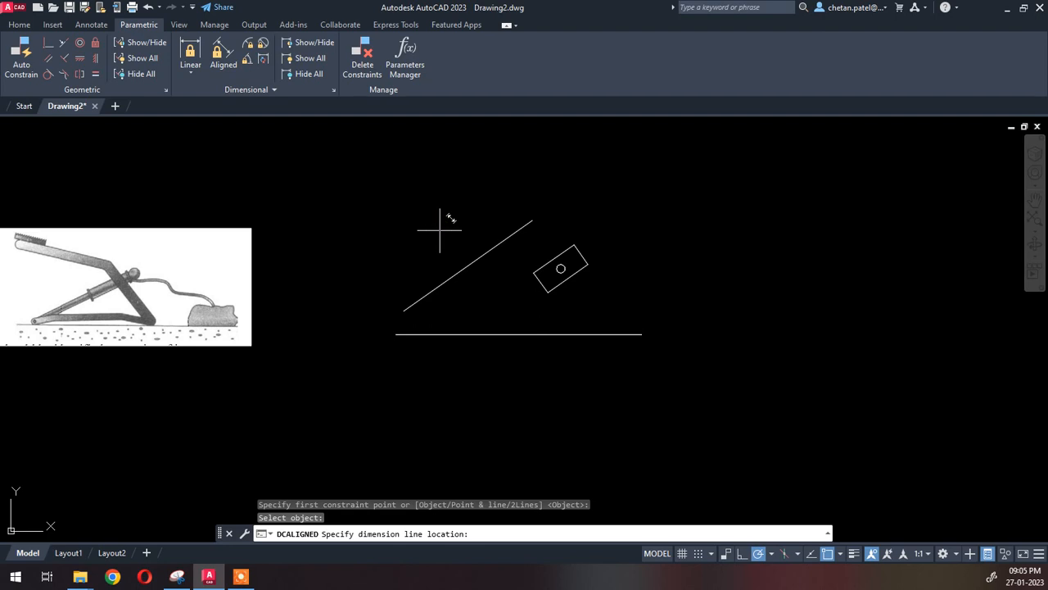
type("444")
key("Return")
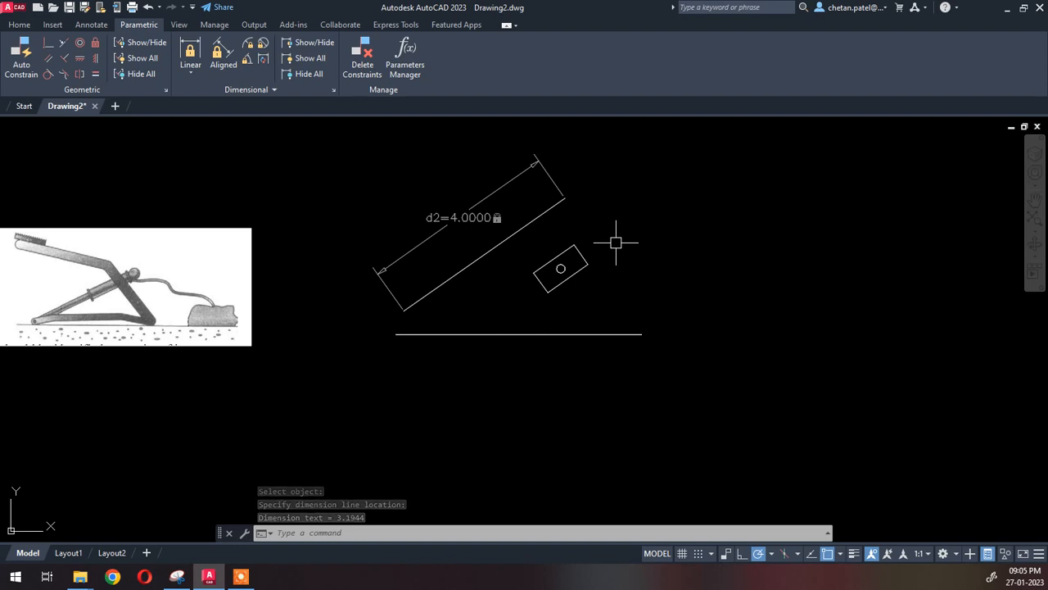
key("Escape")
scroll(558, 206, "up", 2)
key("Escape")
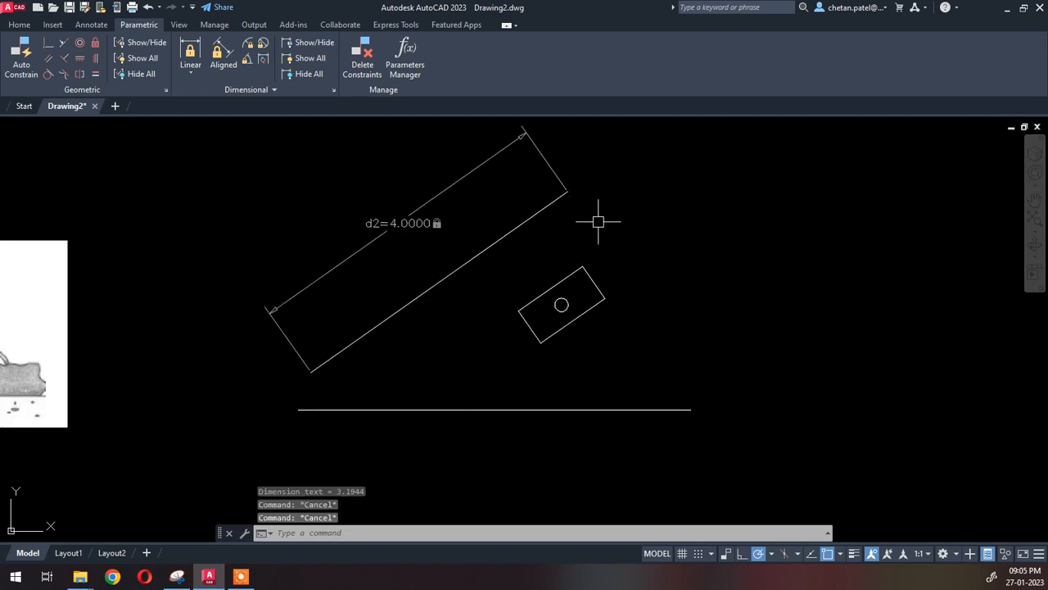
- Apply a coincident constraint between the inclined line's lower end and the base line's left end
left_click(51, 47)
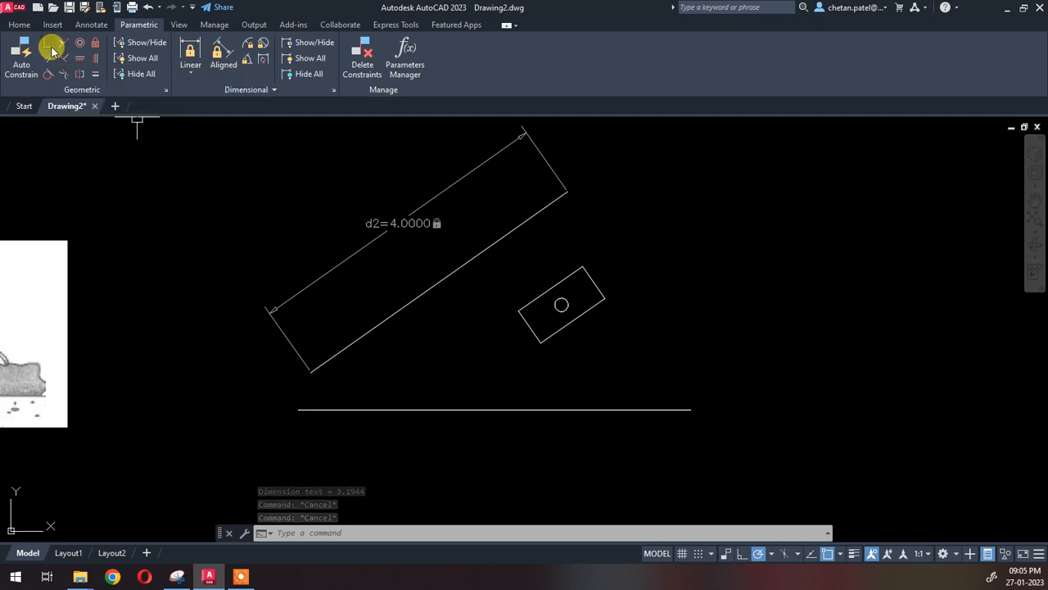
left_click(345, 346)
left_click(328, 405)
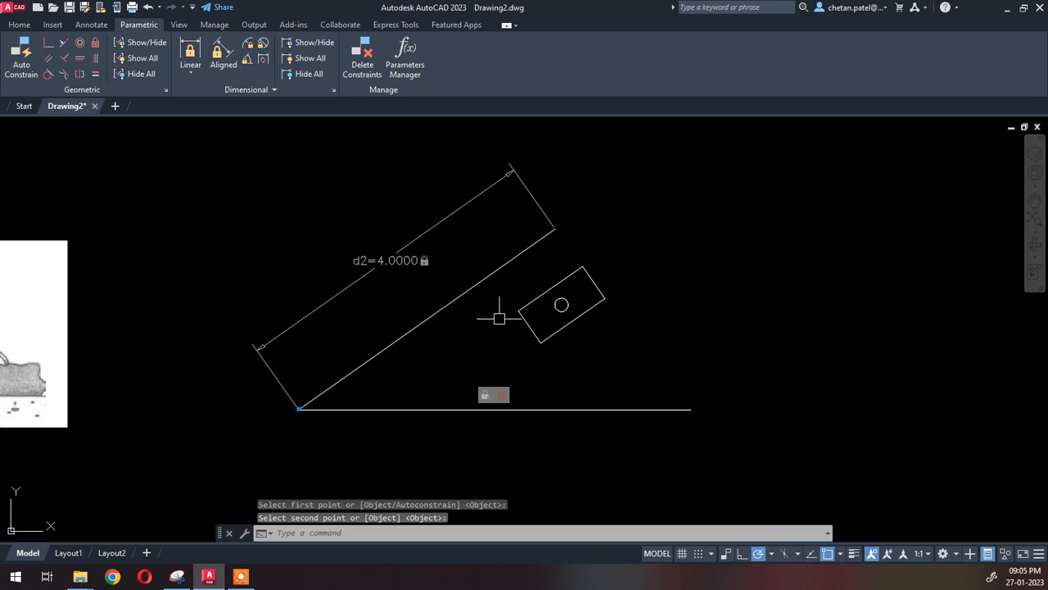
- Swing the inclined line's upper end slightly downward about its pinned lower end
left_click(538, 238)
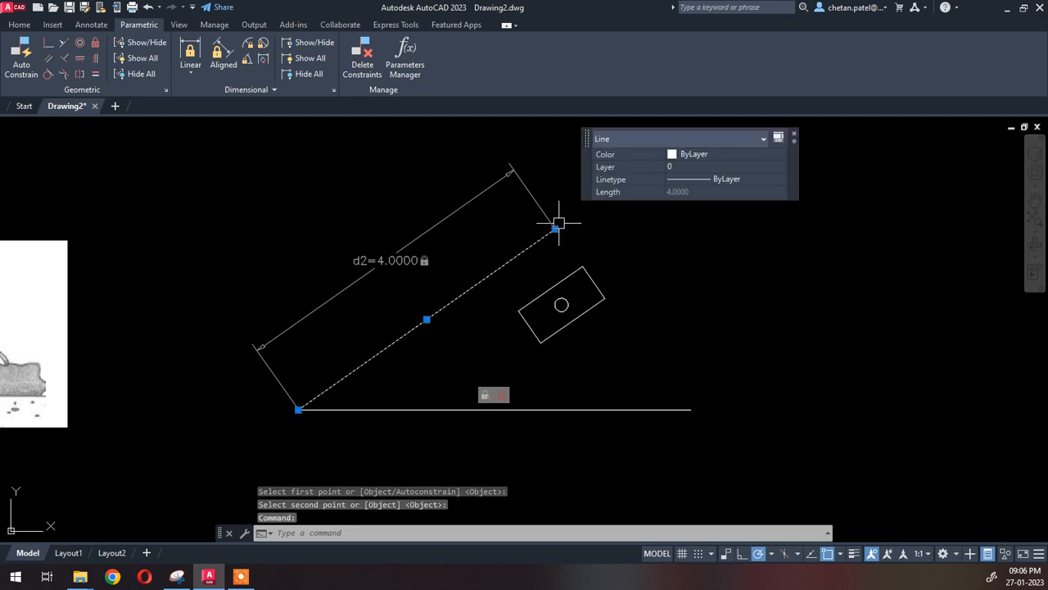
left_click(555, 229)
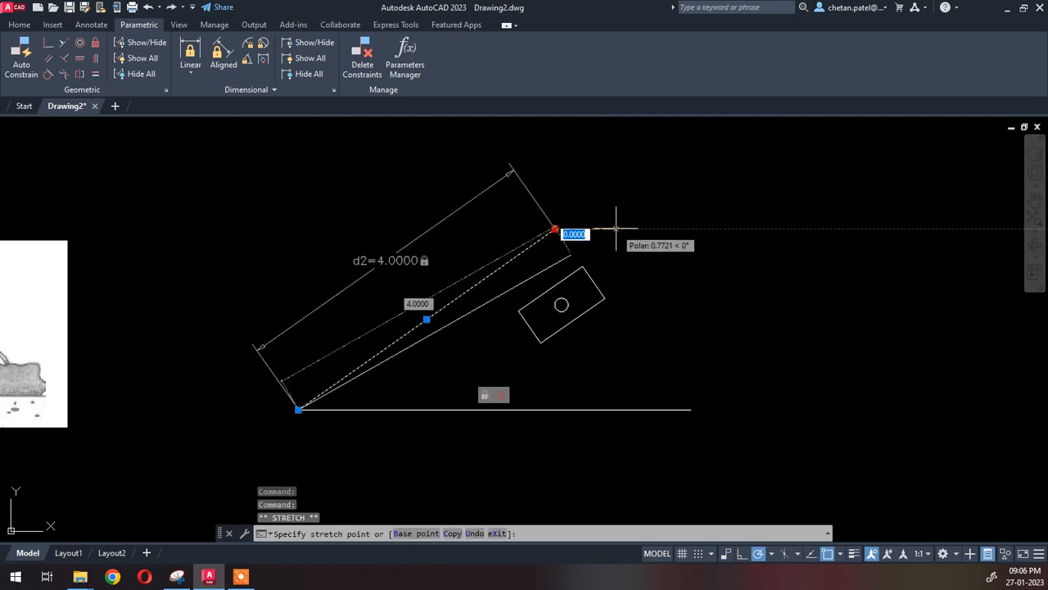
key("Escape")
key("Escape")
scroll(565, 343, "up", 2)
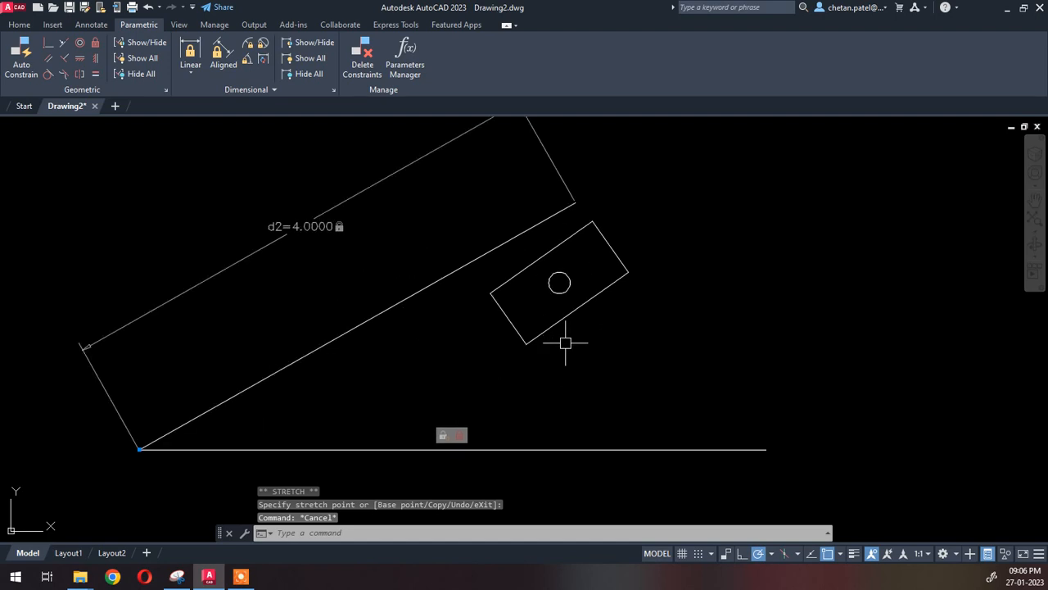
- Constrain the centre of the slider block's circle to lie on the inclined line with a coincident constraint using the Object option
left_click(52, 44)
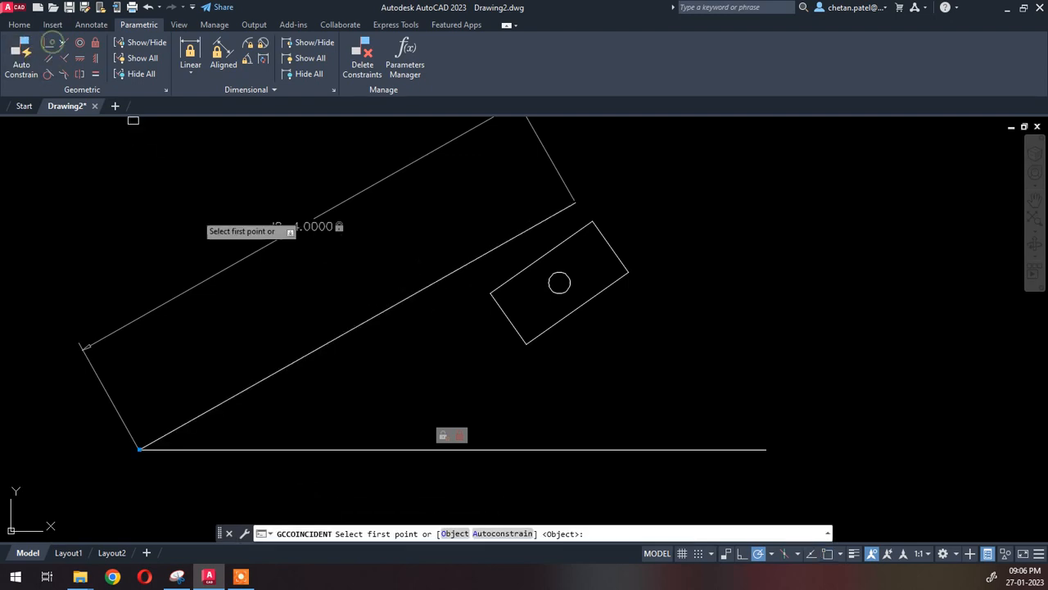
left_click(560, 283)
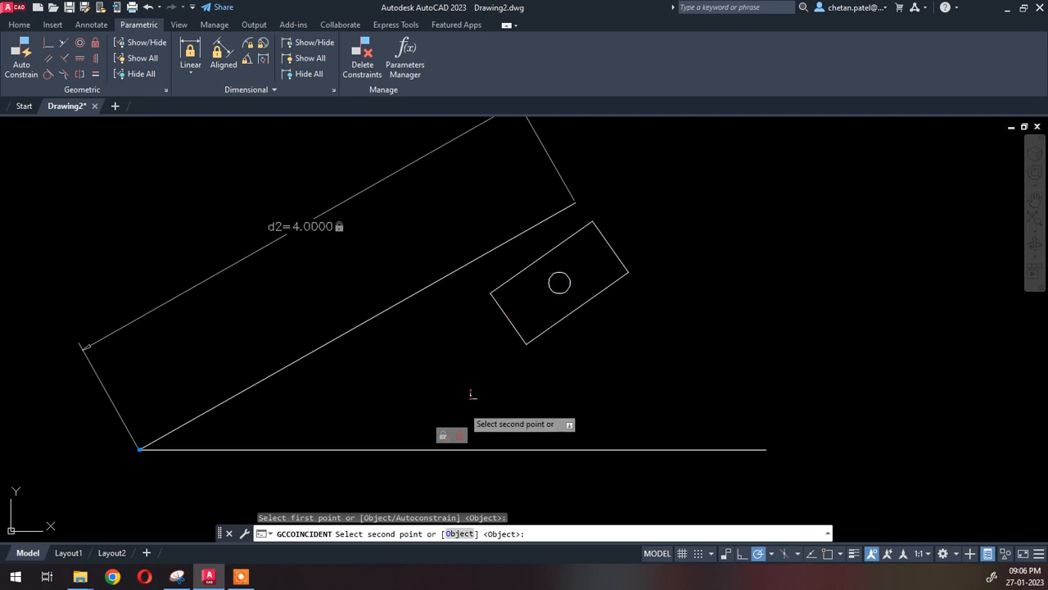
left_click(461, 534)
left_click(464, 267)
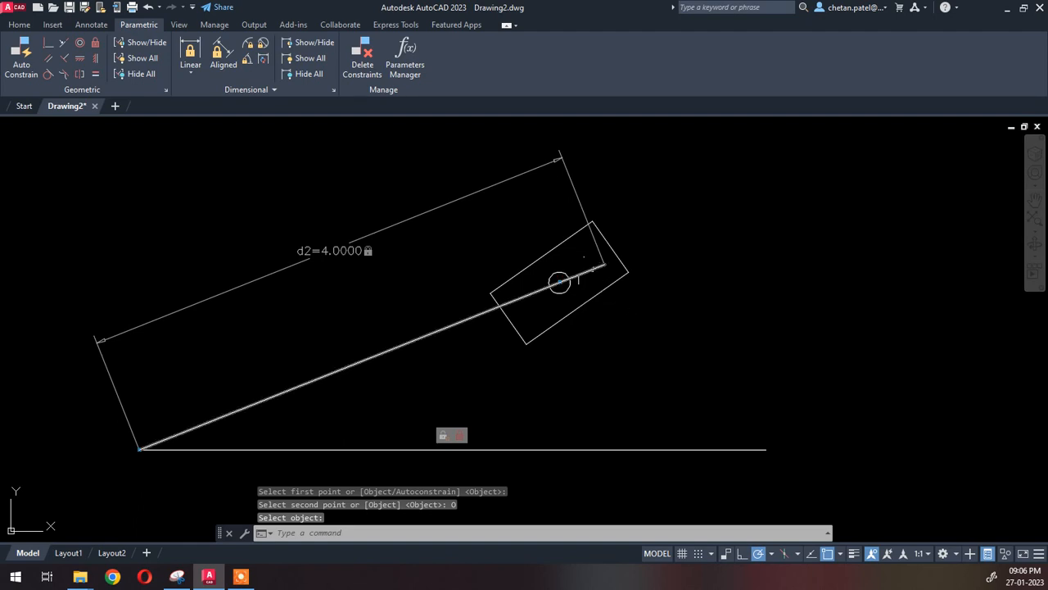
- Stretch the inclined line's free end to rotate it slightly toward the base line together with the slider block
left_click(594, 267)
left_click(605, 264)
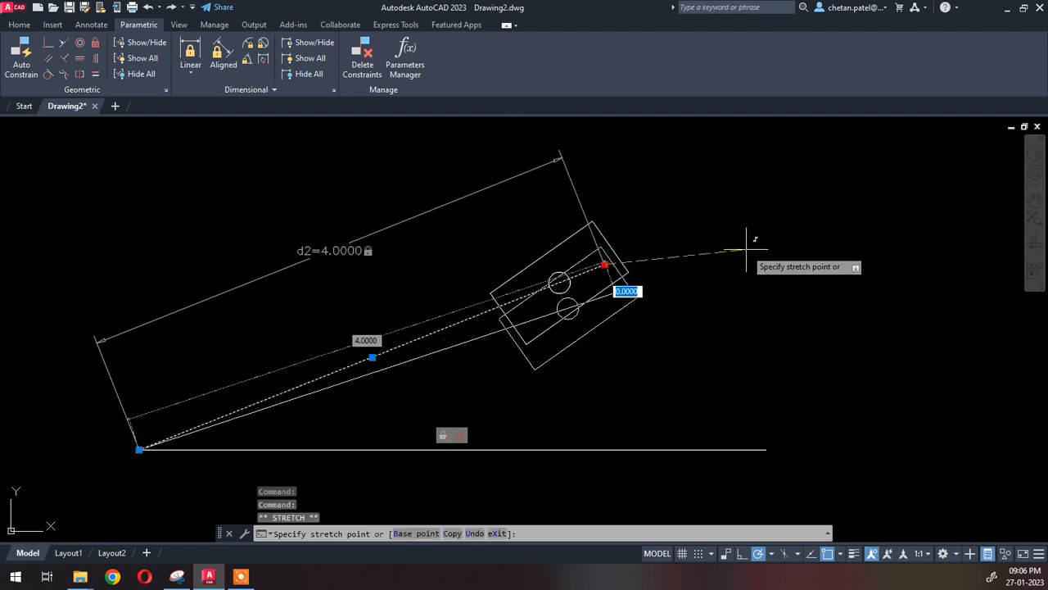
left_click(749, 235)
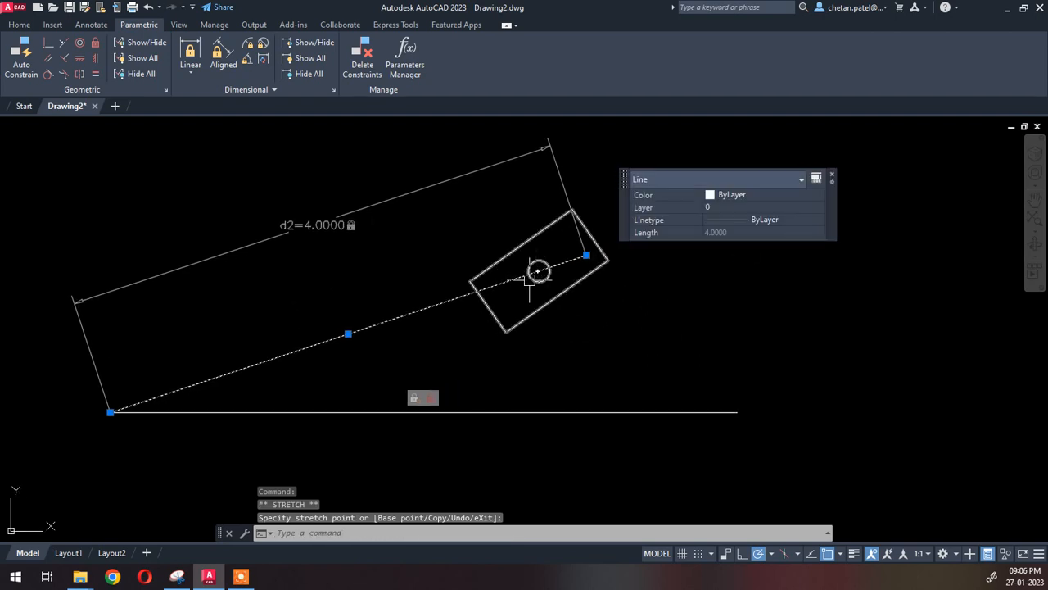
key("Escape")
scroll(544, 340, "up", 2)
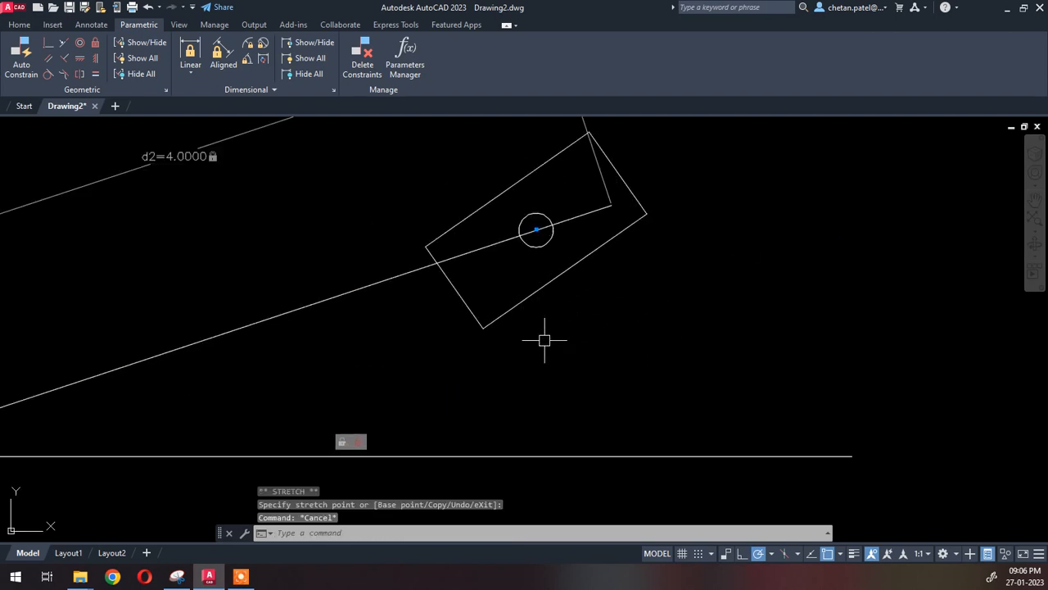
- Apply a parallel constraint between the slider block's upper long side and the inclined line
scroll(544, 339, "down", 2)
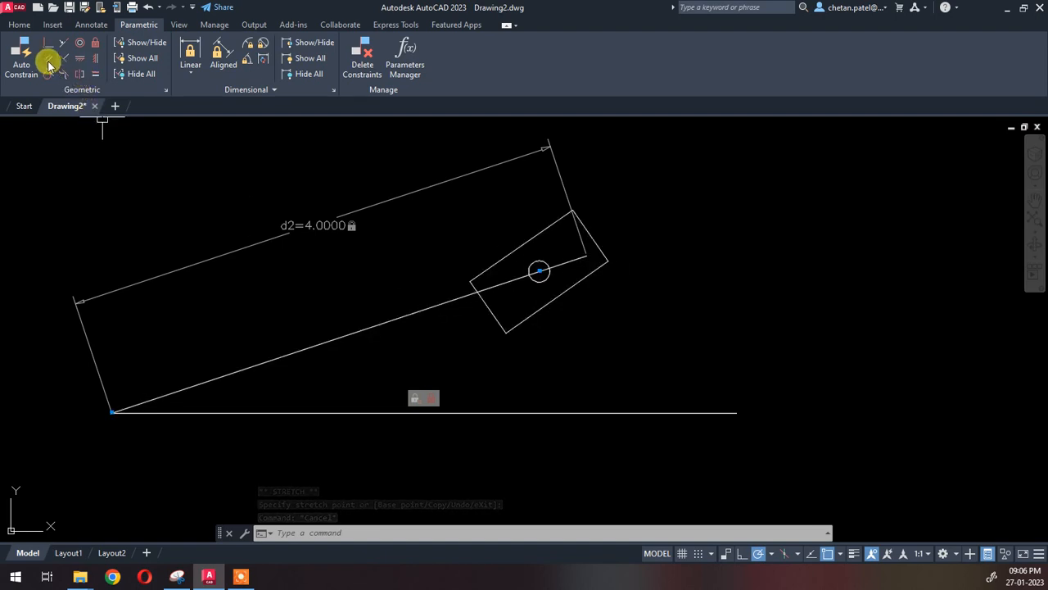
left_click(48, 59)
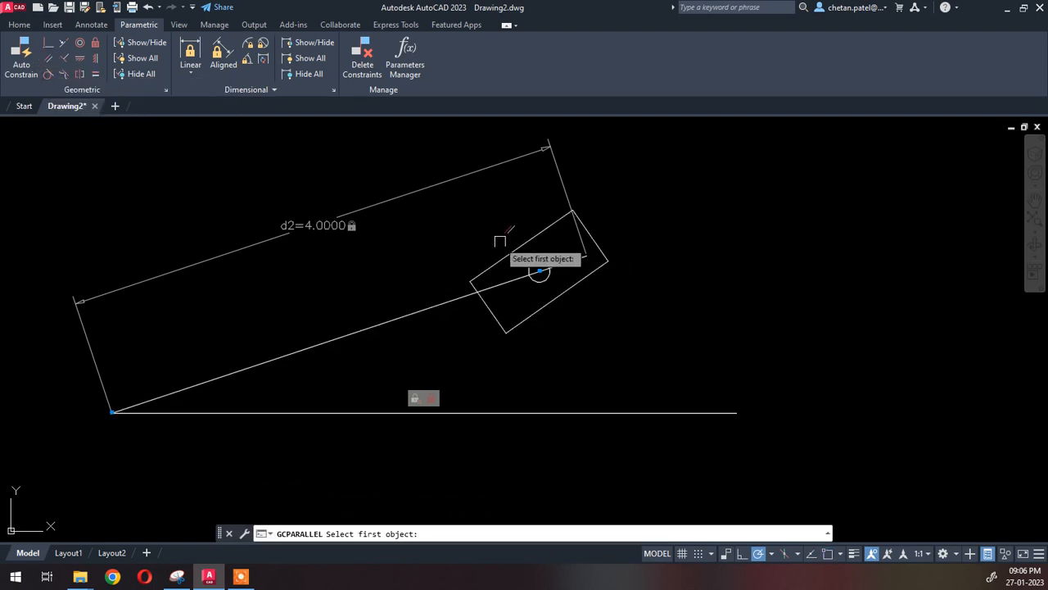
left_click(515, 249)
left_click(442, 301)
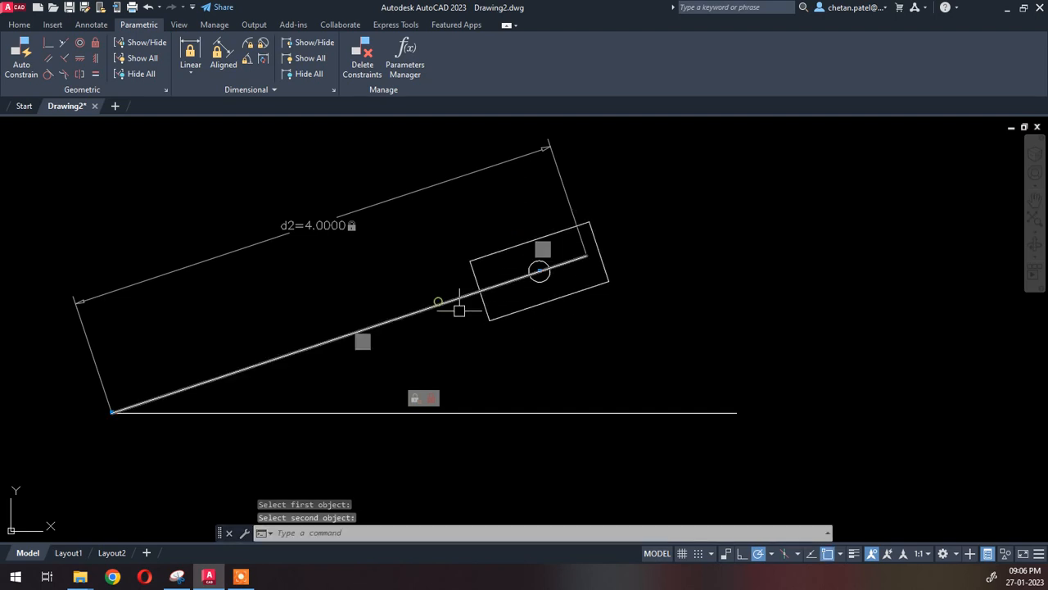
left_click(587, 259)
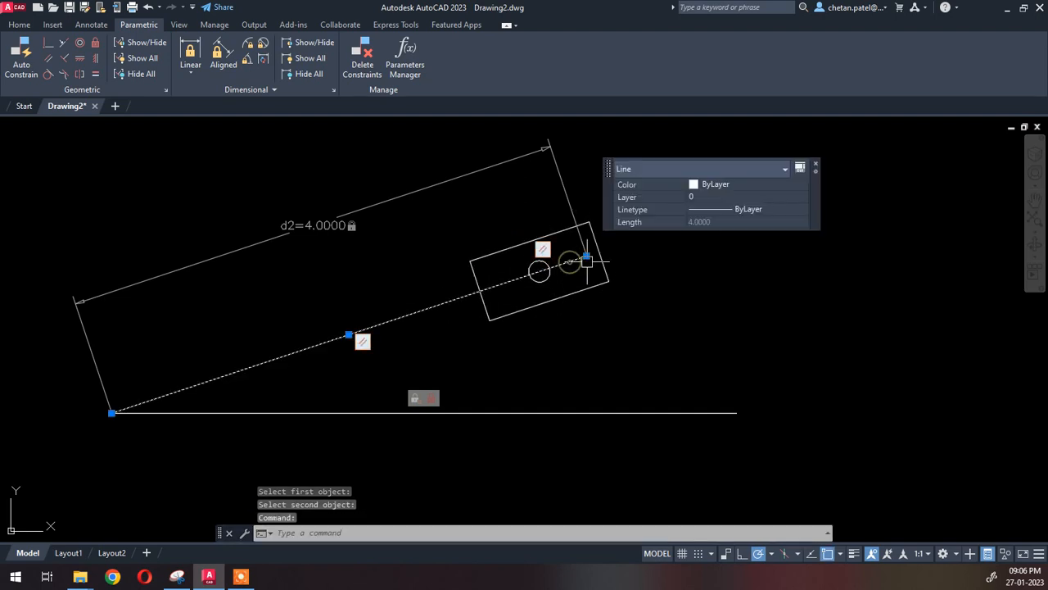
left_click(586, 257)
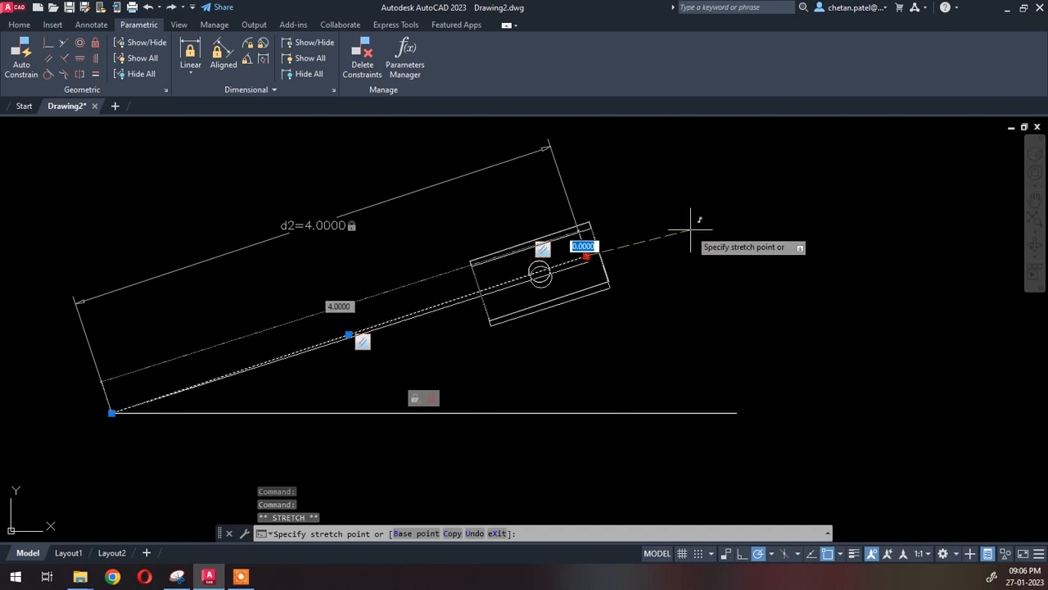
key("Escape")
middle_click_drag(626, 293, 641, 281)
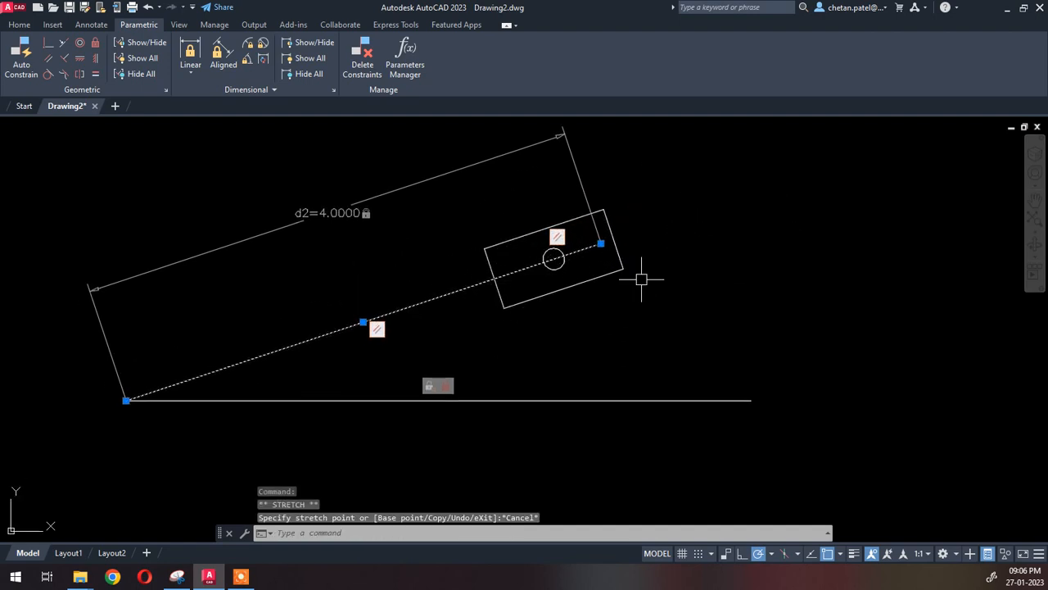
key("Escape")
scroll(642, 321, "down", 2)
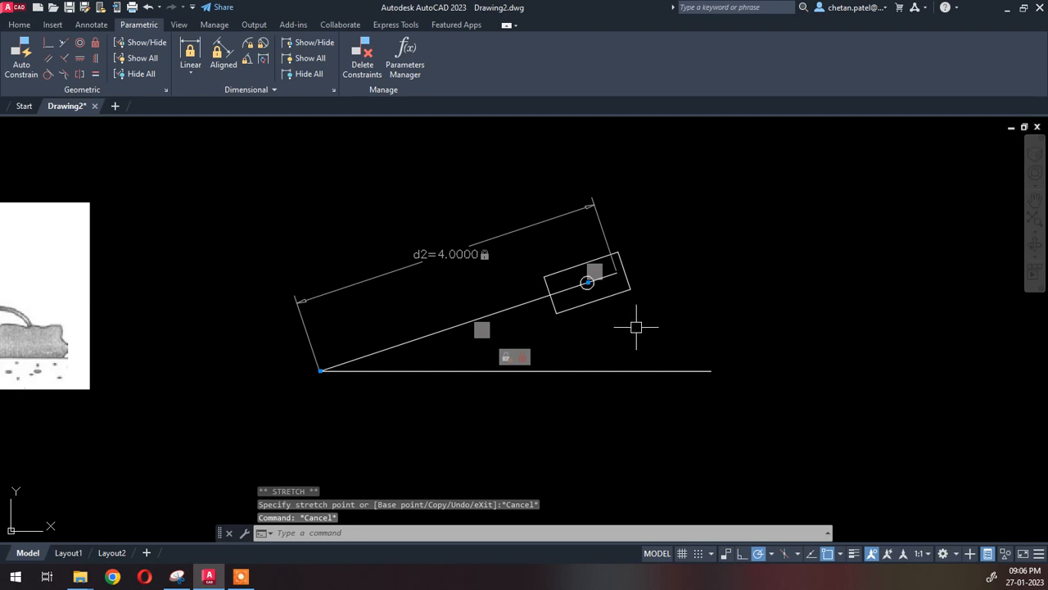
- Swing the inclined line upward about its pinned lower end by stretching its free end, carrying the slider block along
scroll(636, 327, "up", 2)
left_click(615, 243)
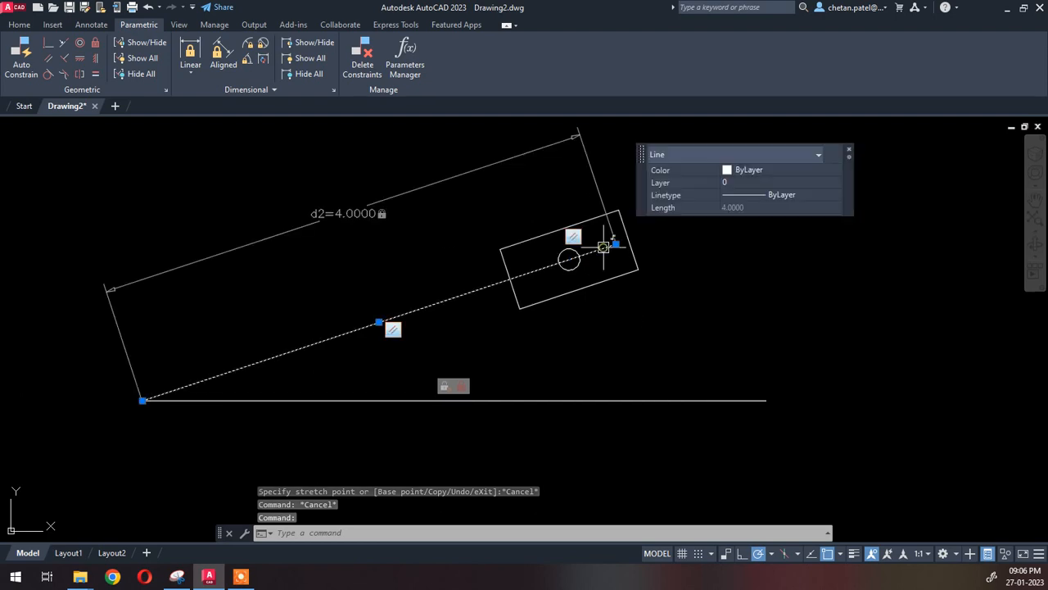
left_click(616, 243)
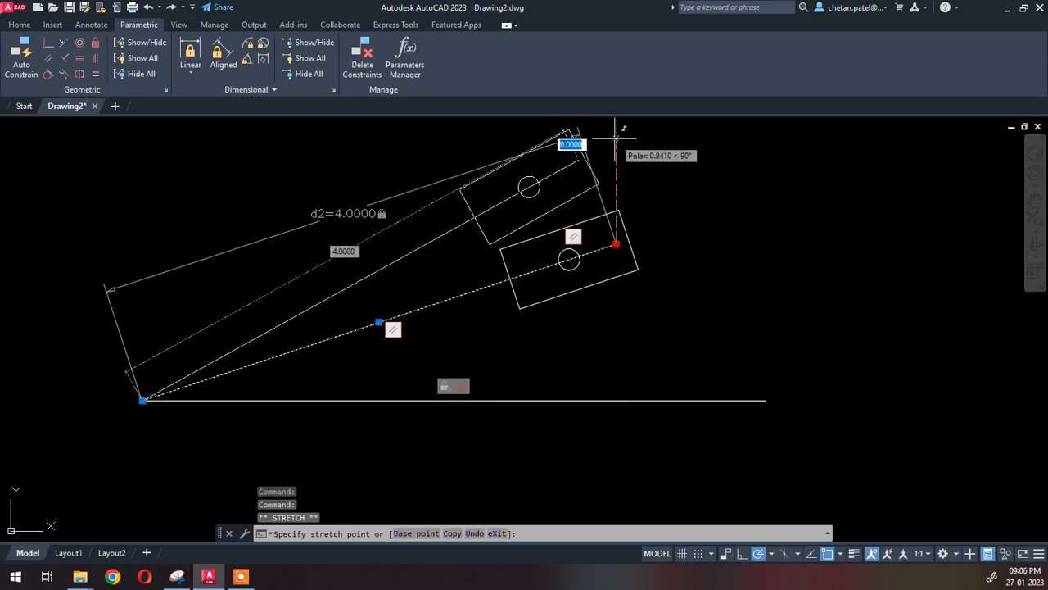
key("Escape")
- Compare the reference picture of the mechanism with the constrained line and slider block
middle_click_drag(631, 273, 637, 344)
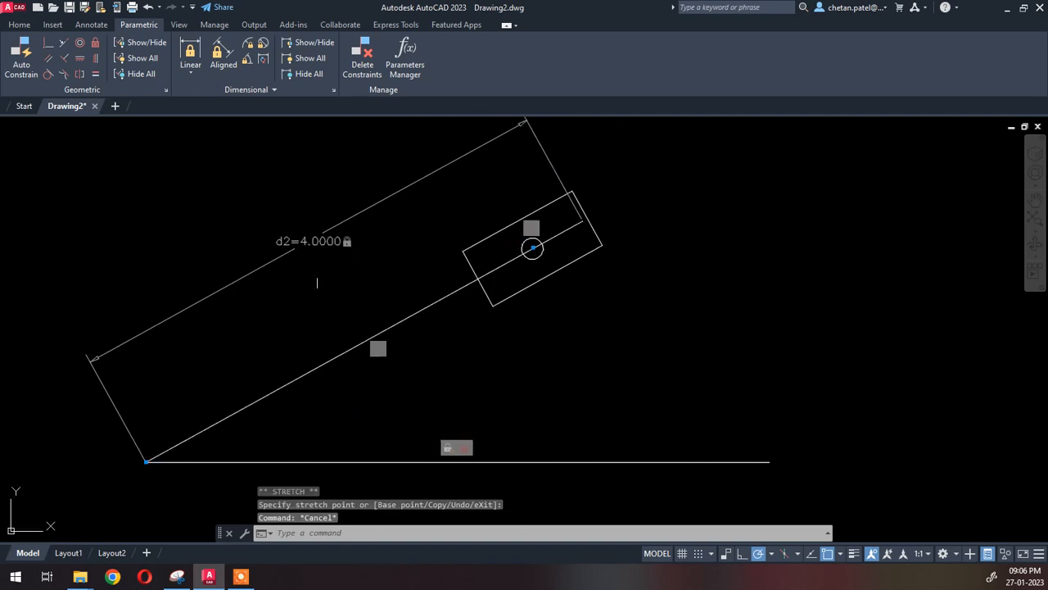
middle_click_drag(256, 313, 518, 308)
scroll(518, 309, "down", 1)
middle_click_drag(351, 355, 461, 334)
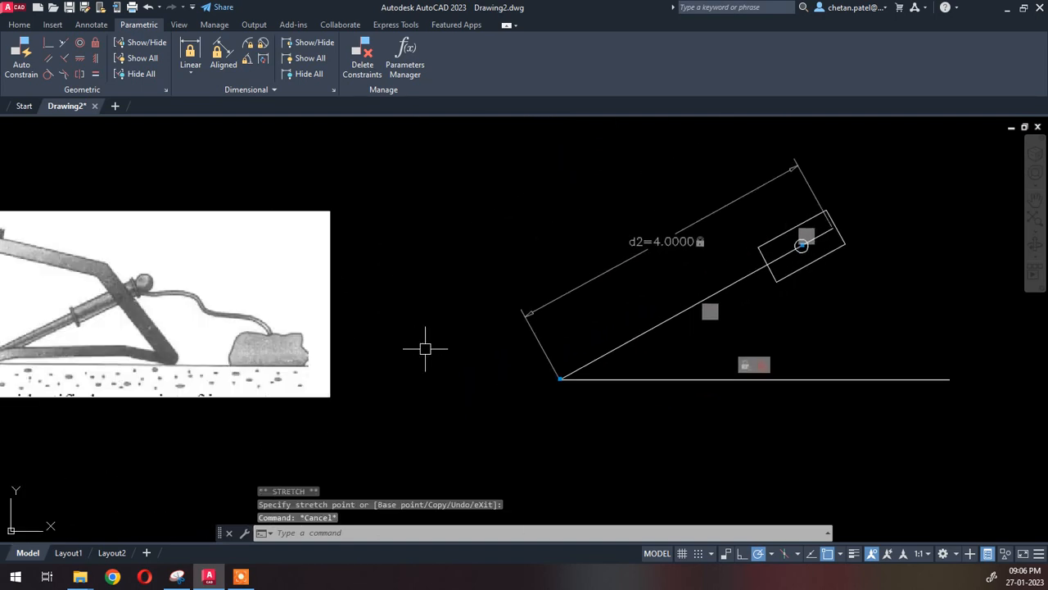
scroll(425, 349, "down", 3)
scroll(425, 348, "up", 2)
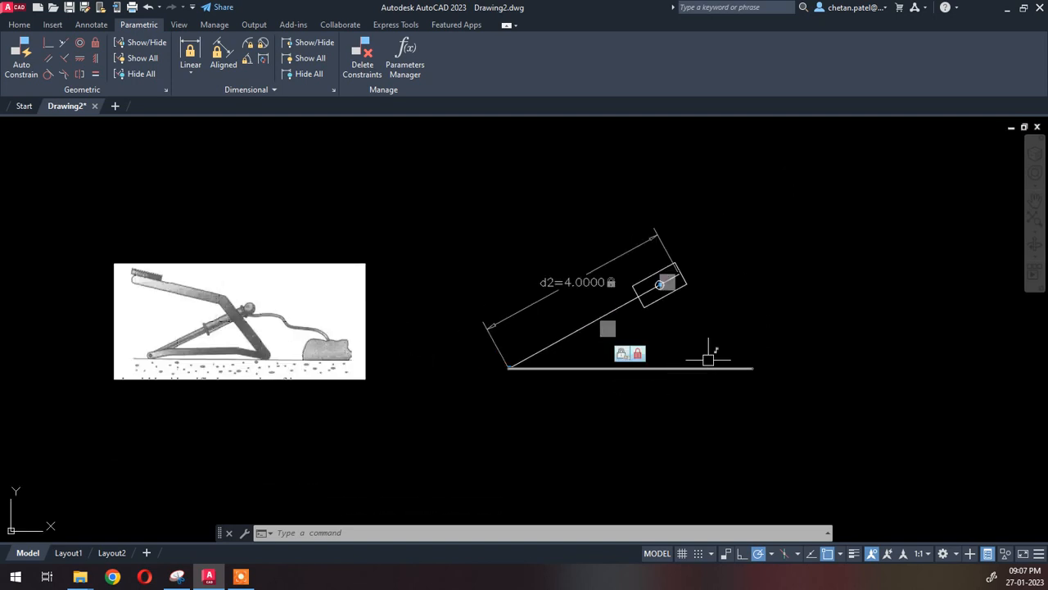
- Draw a line about 1.32 units long, sloping down to the right, in the empty space right of the slider block
scroll(698, 315, "up", 3)
middle_click_drag(735, 335, 693, 350)
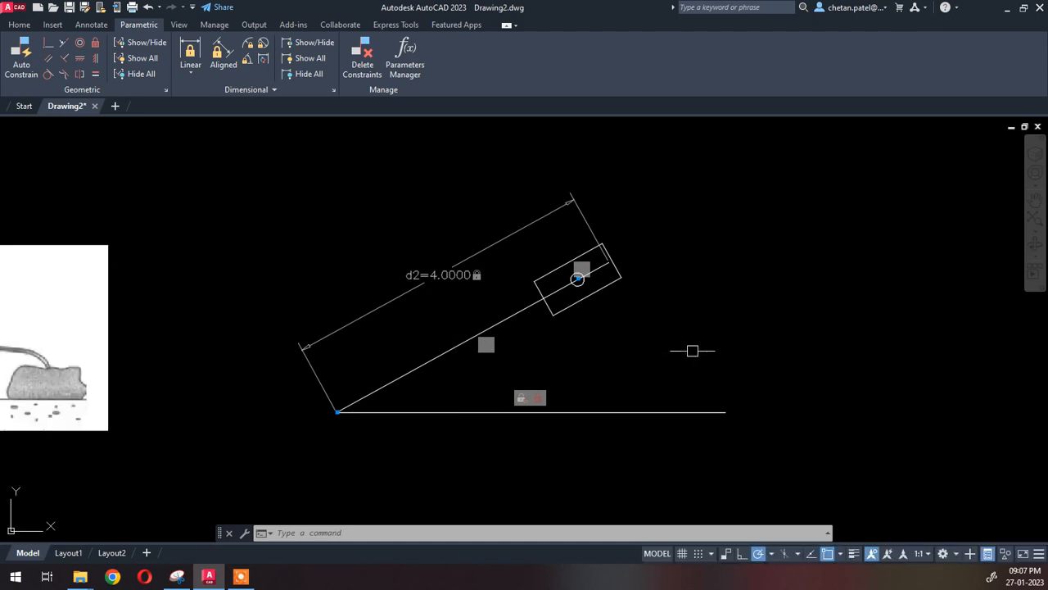
key("l")
key("Return")
left_click(700, 268)
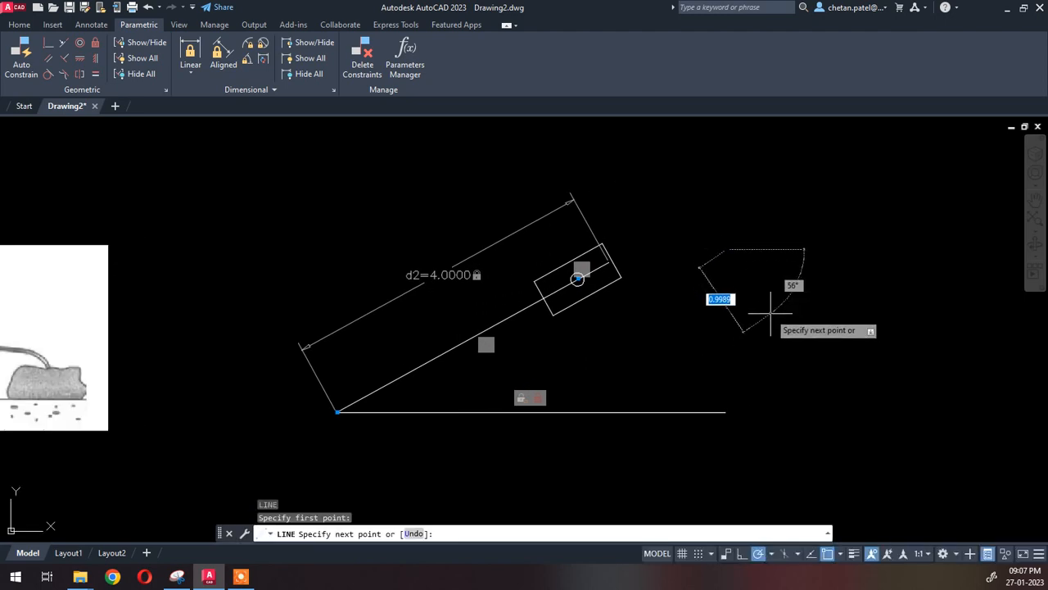
left_click(787, 328)
key("Return")
scroll(719, 202, "up", 2)
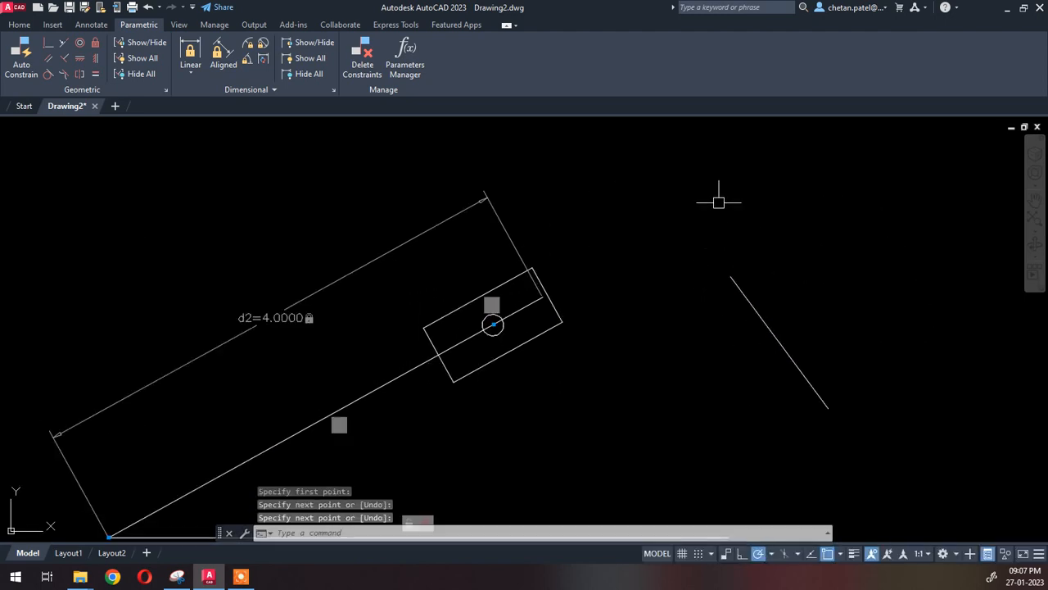
- Draw a short line about 0.42 units long just above the upper end of the new sloping line, with a similar slope
key("Return")
left_click(701, 196)
left_click(726, 244)
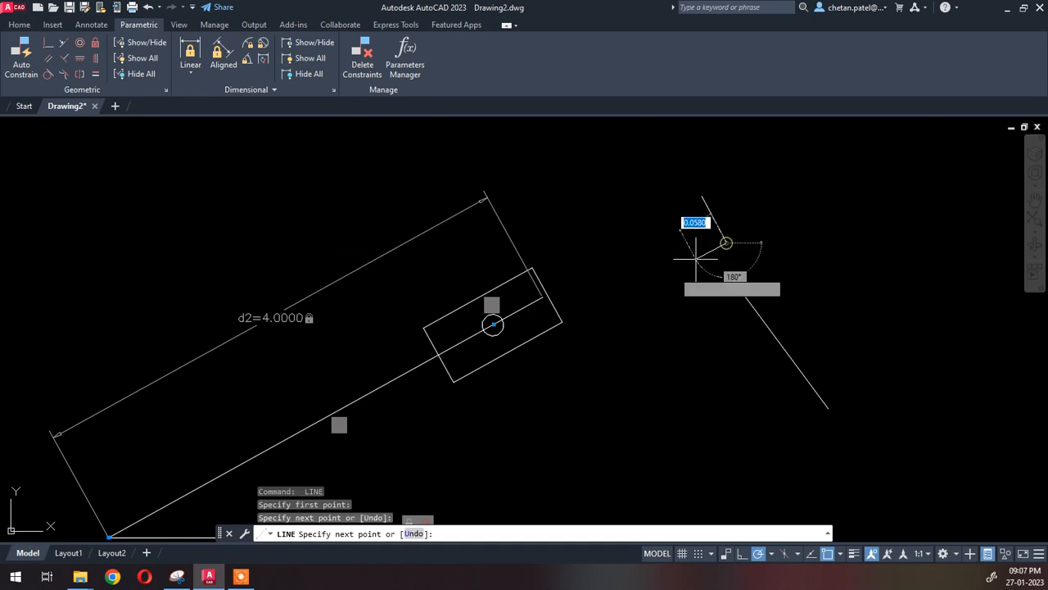
key("Return")
- Join the short line's lower end to the longer sloping line's upper end with a coincident constraint
scroll(599, 347, "down", 2)
middle_click_drag(588, 369, 745, 296)
middle_click_drag(222, 334, 384, 326)
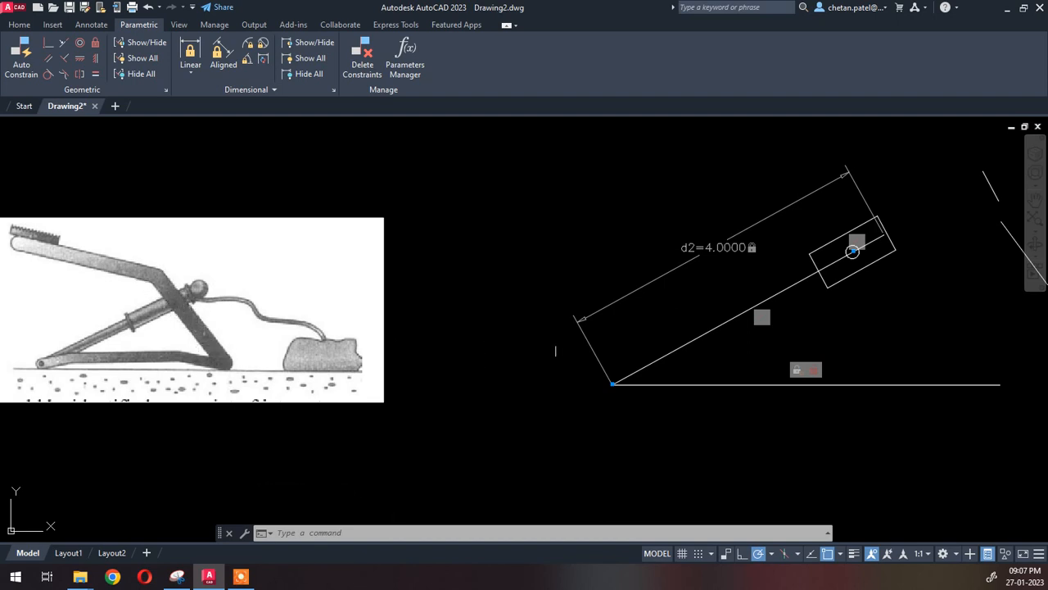
scroll(555, 350, "down", 2)
middle_click_drag(618, 360, 435, 379)
scroll(659, 303, "up", 2)
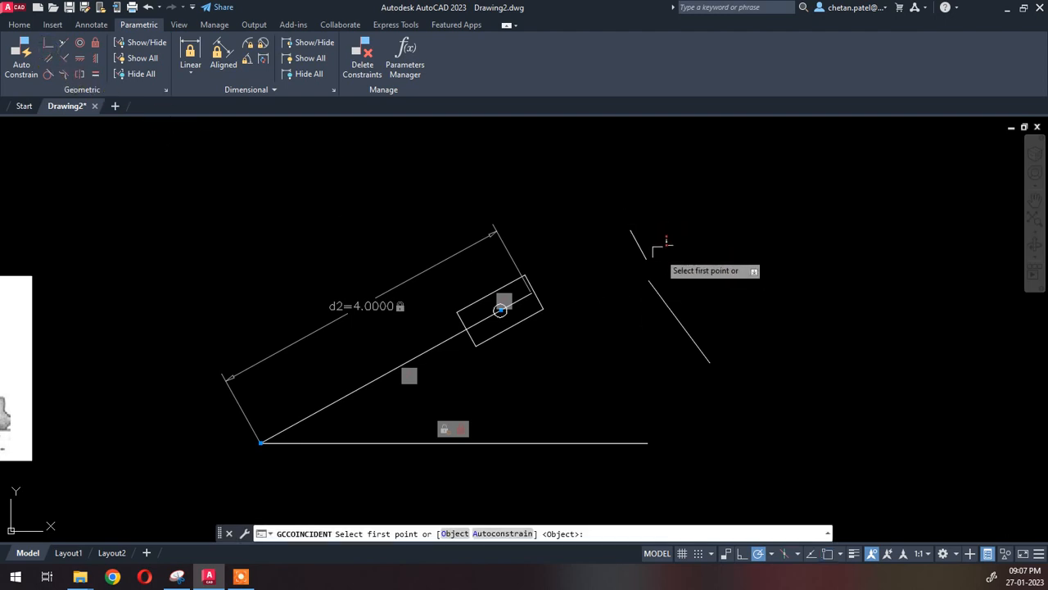
left_click(647, 258)
left_click(647, 258)
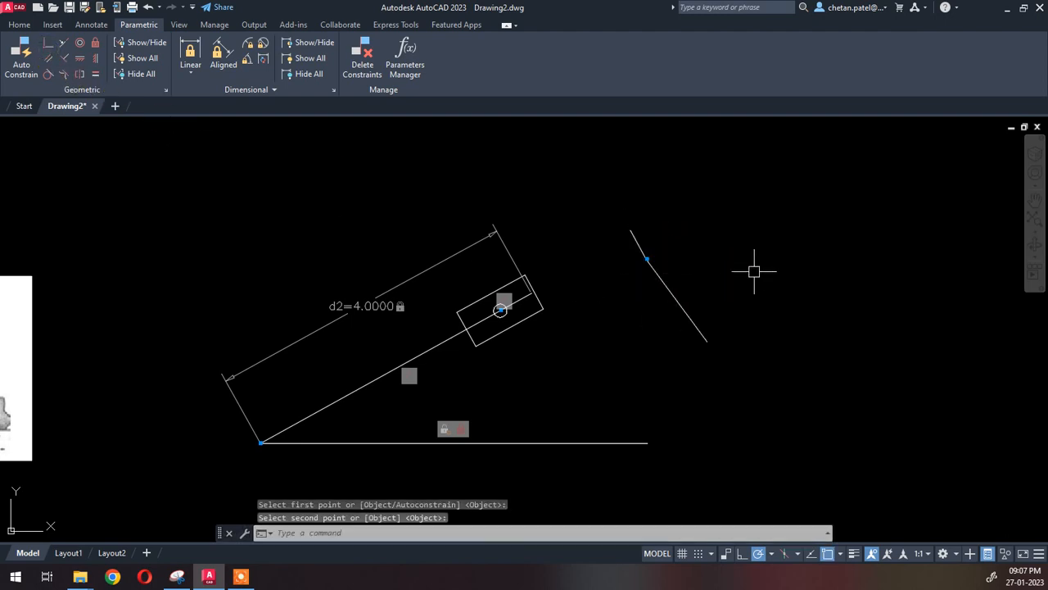
- Add an aligned dimensional constraint of 1.5 to the longer sloping line
left_click(223, 53)
key("Return")
left_click(673, 291)
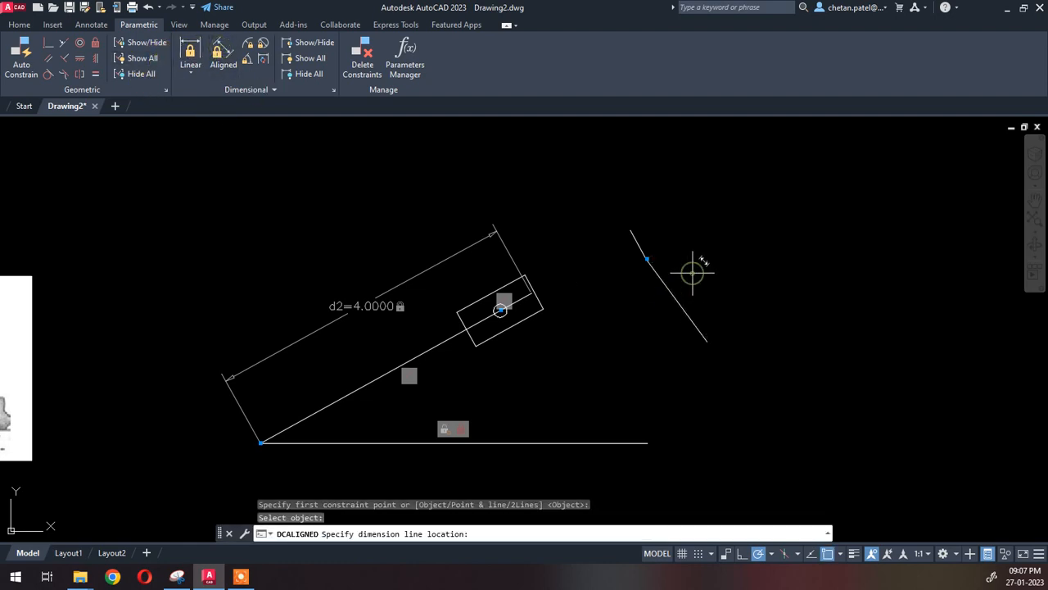
left_click(755, 323)
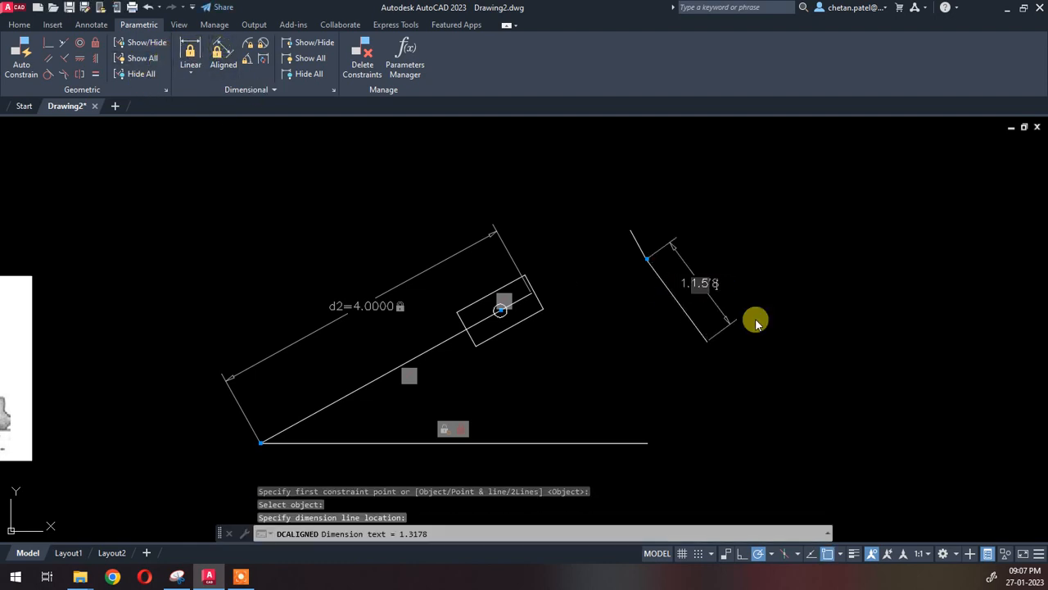
type("1.5")
key("Return")
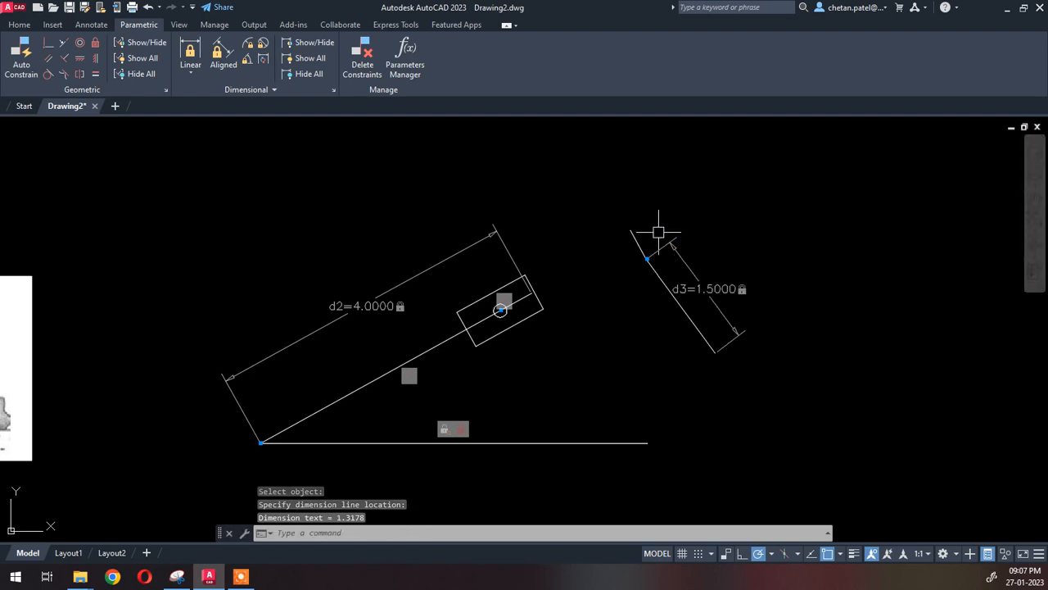
- Add an aligned dimensional constraint of 0.5 to the short line above the 1.5-unit line
left_click(230, 78)
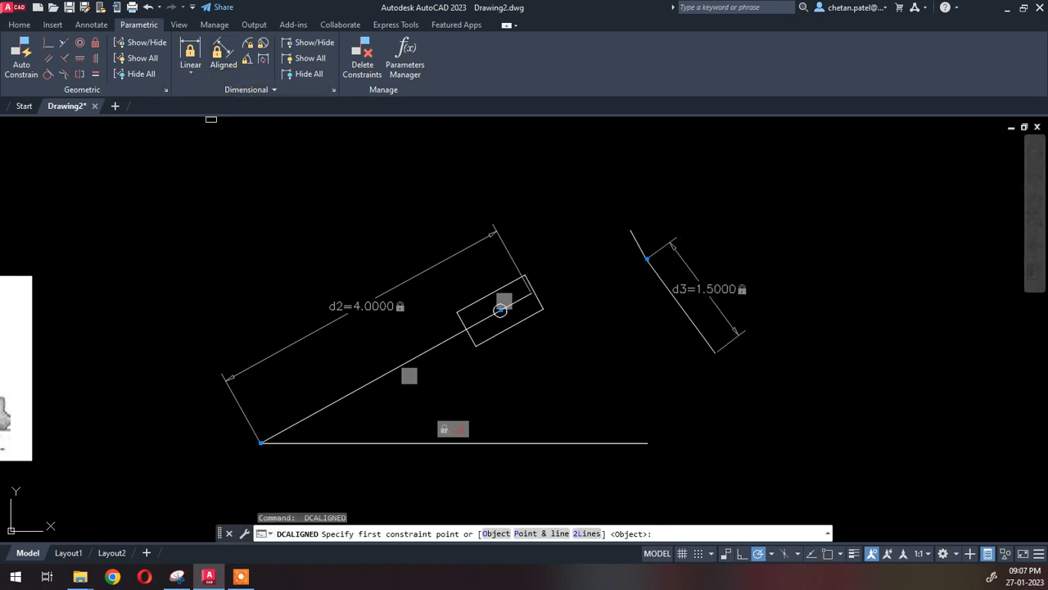
key("Return")
left_click(640, 243)
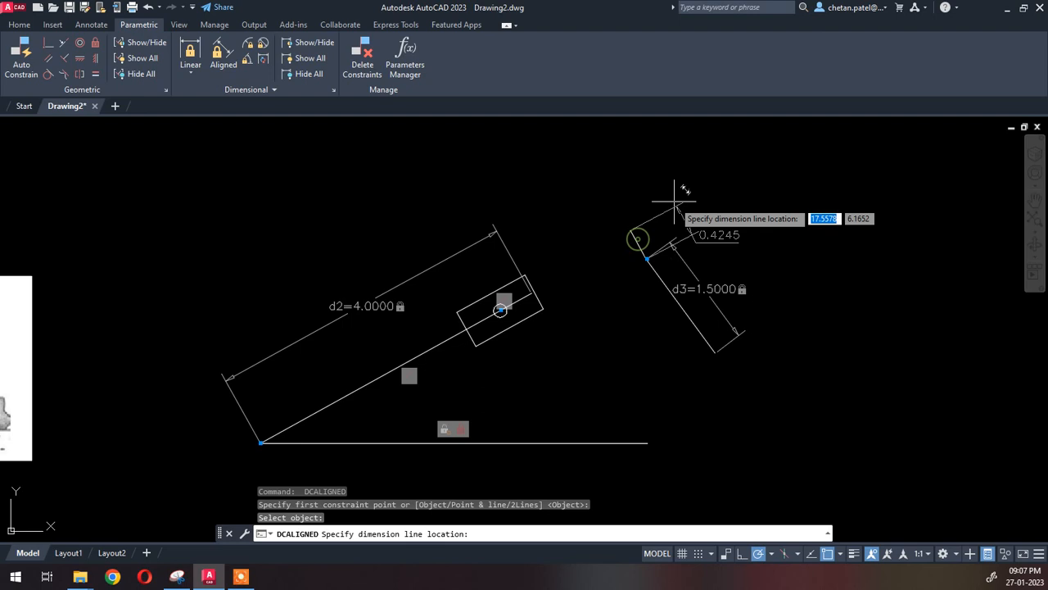
left_click(713, 179)
left_click(736, 214)
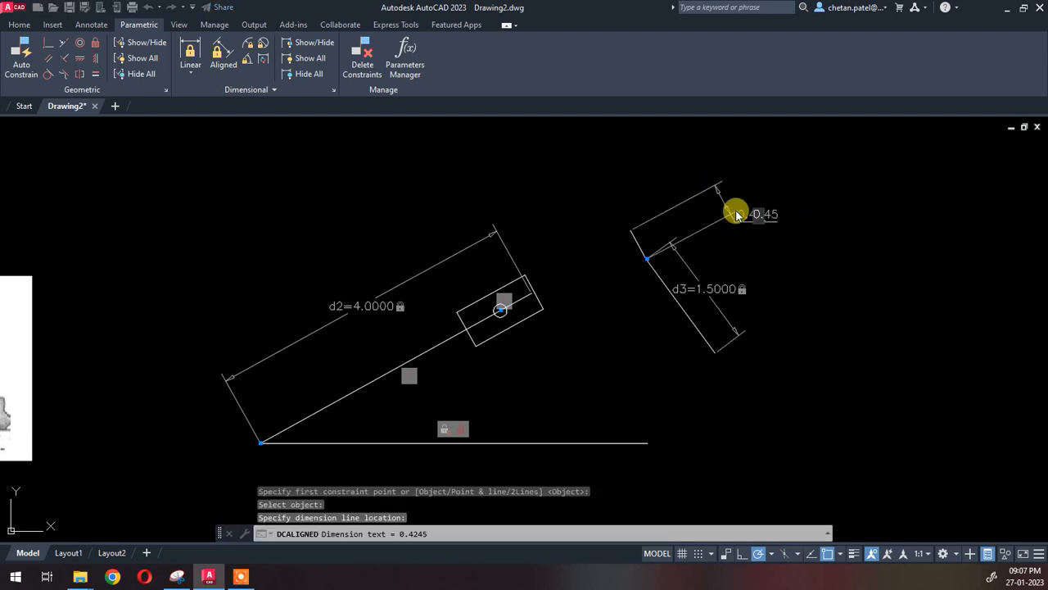
type("0.5")
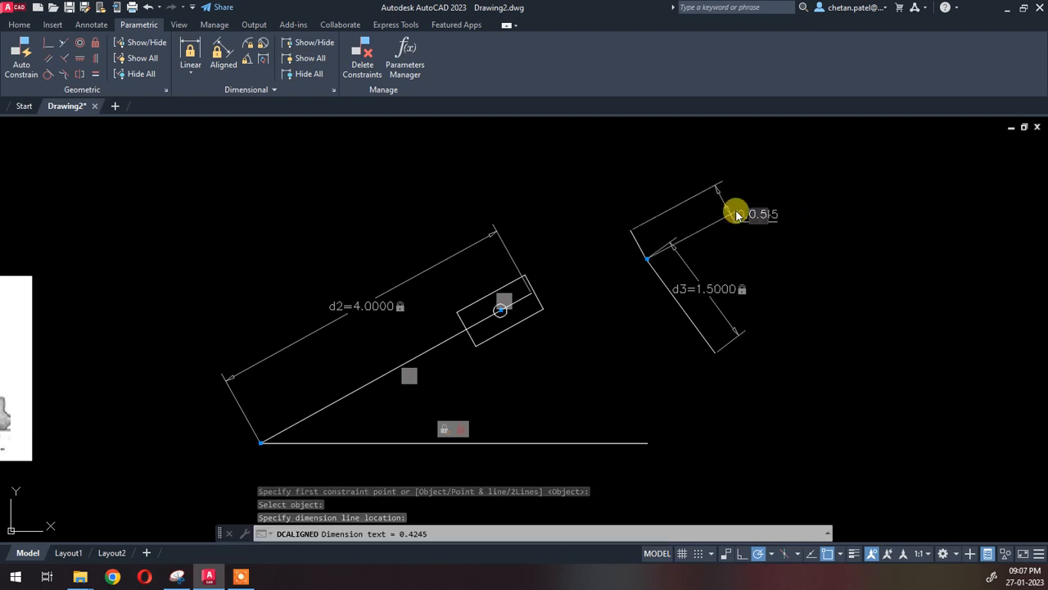
key("Return")
- Apply a collinear constraint between the short 0.5-unit line and the 1.5-unit line
scroll(734, 205, "up", 2)
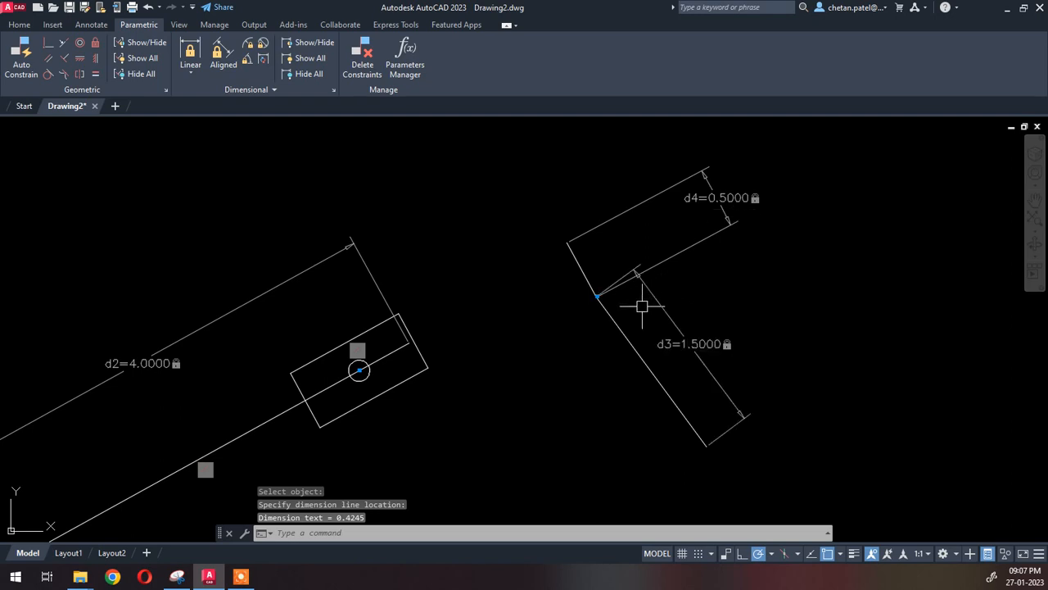
middle_click_drag(614, 344, 598, 296)
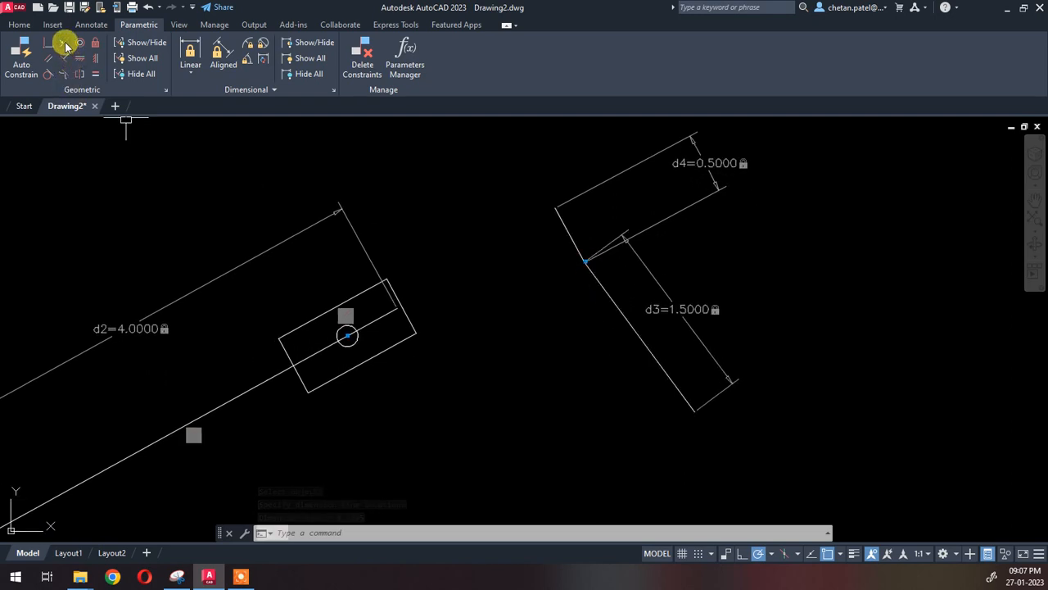
left_click(65, 46)
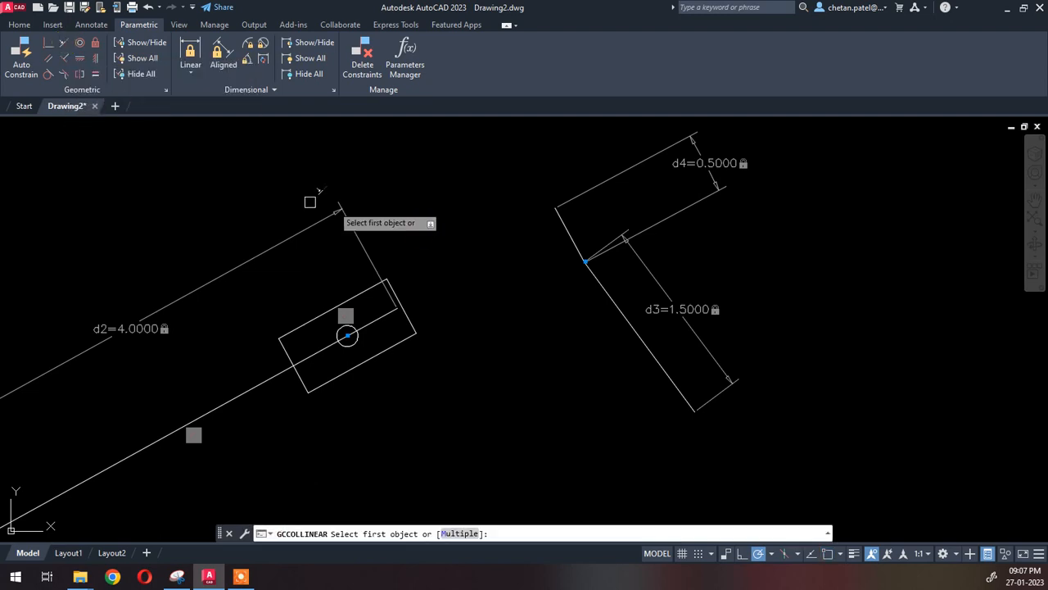
left_click(568, 228)
left_click(595, 279)
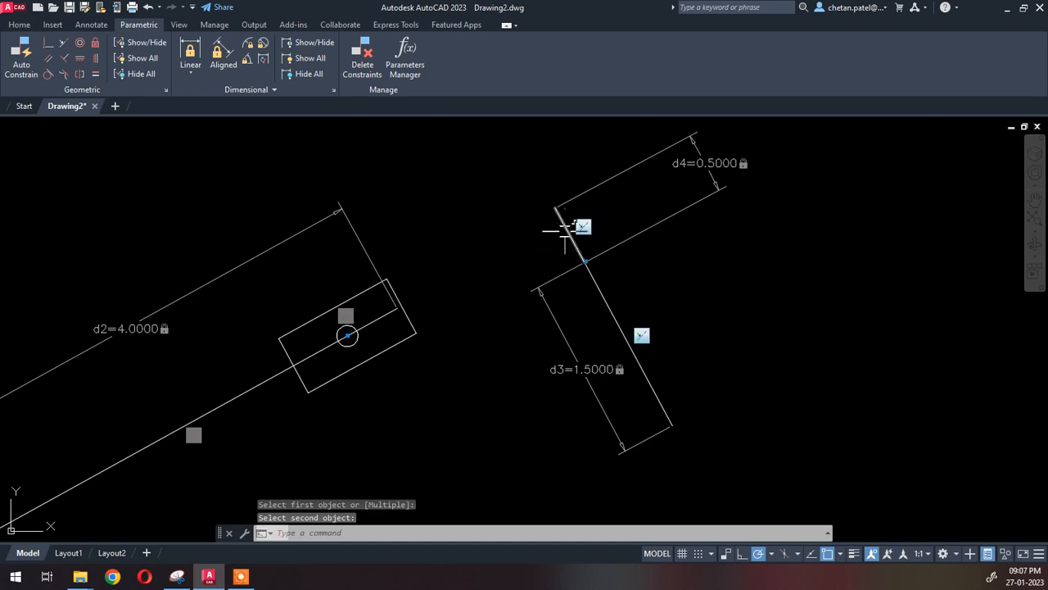
left_click(564, 231)
left_click(555, 208)
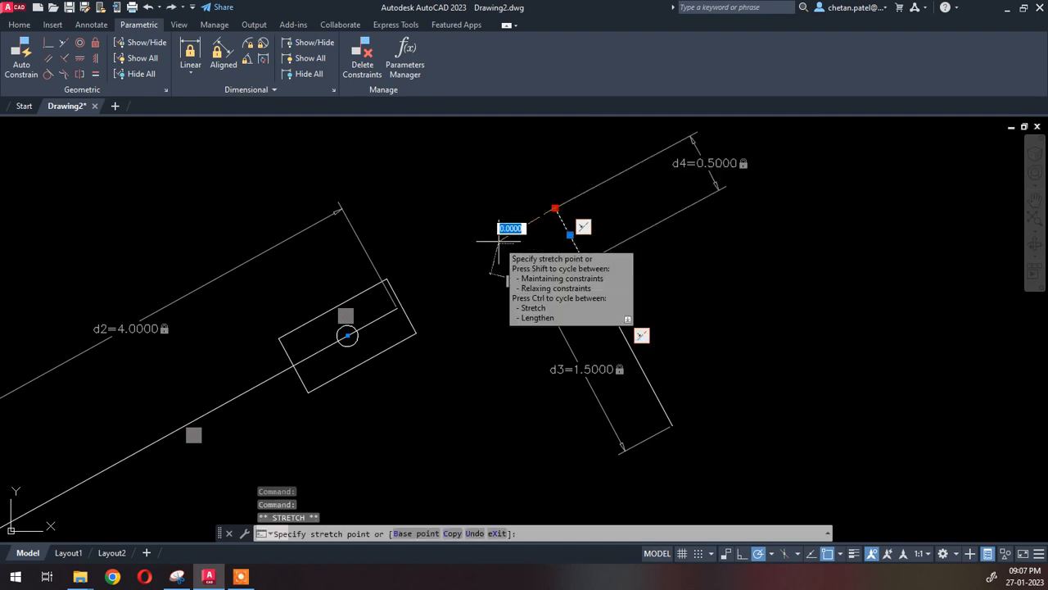
key("Escape")
key("Escape")
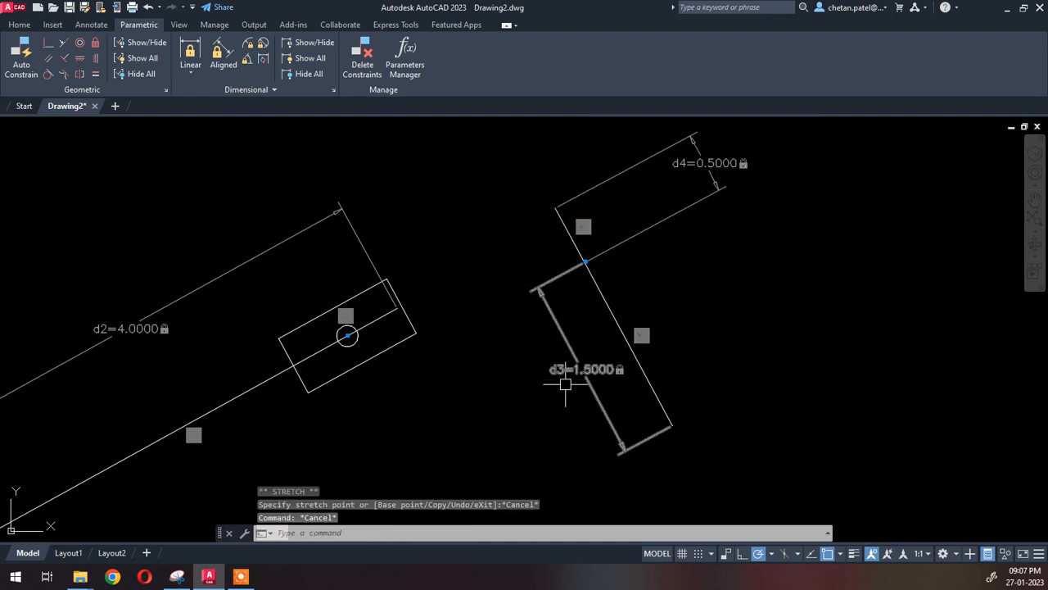
- Make the 1.5-unit line's lower end coincident with the right end of the fixed base line
scroll(578, 421, "down", 2)
middle_click_drag(579, 426, 574, 311)
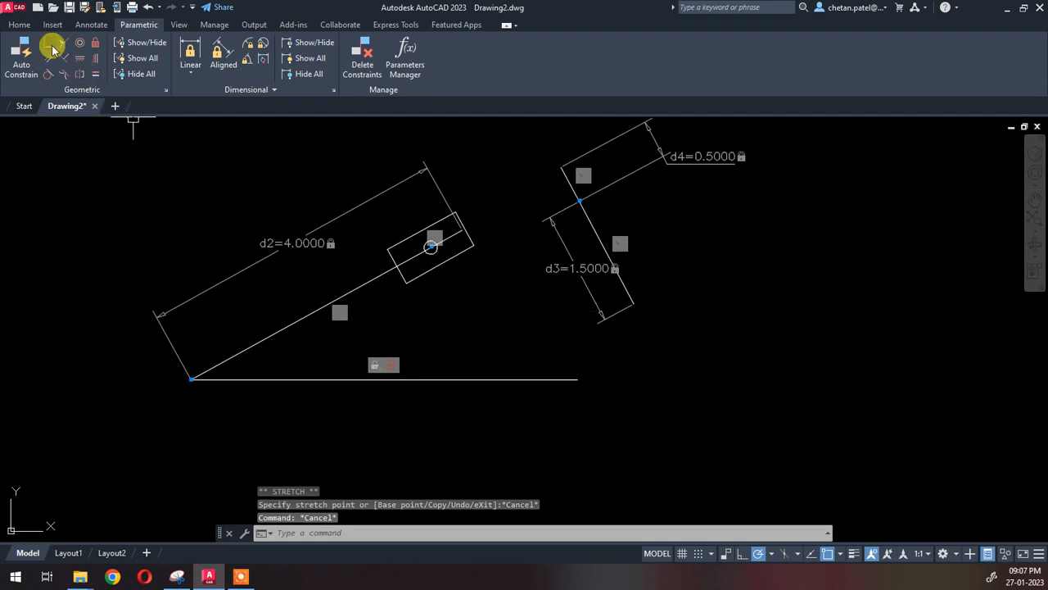
left_click(49, 42)
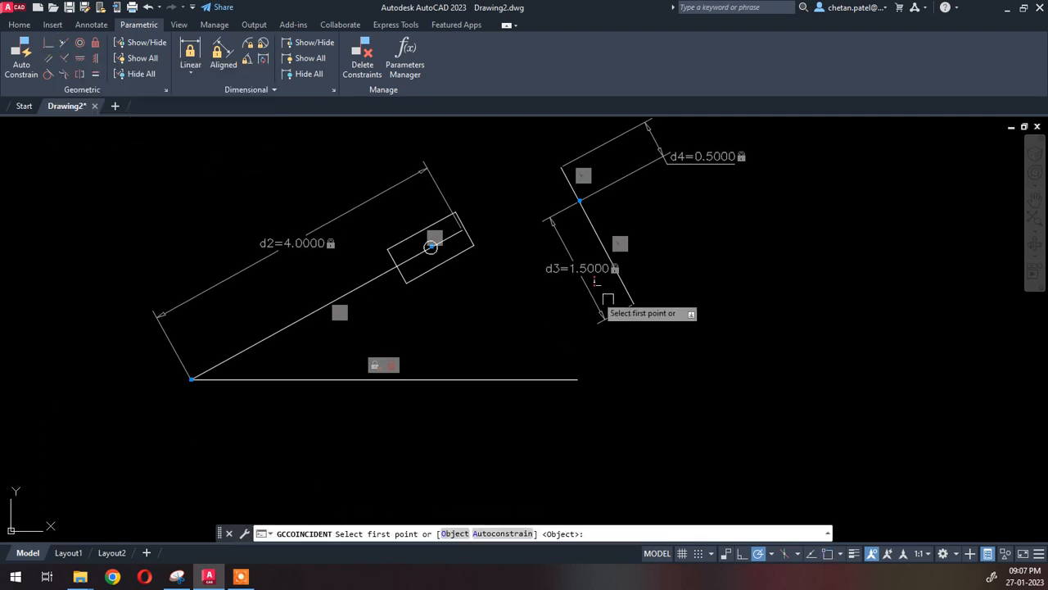
left_click(625, 288)
left_click(578, 378)
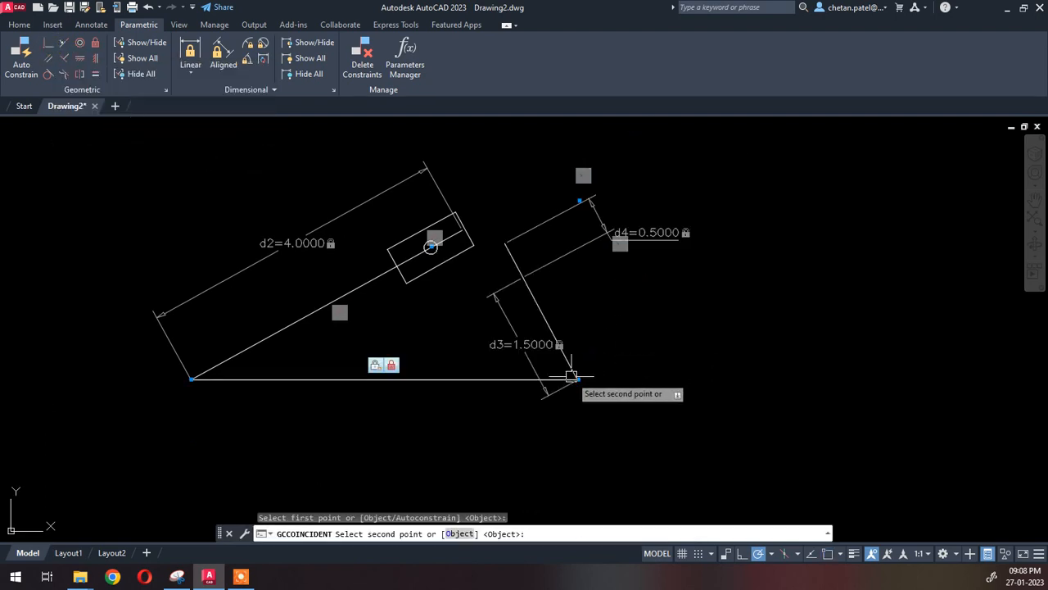
scroll(480, 247, "up", 2)
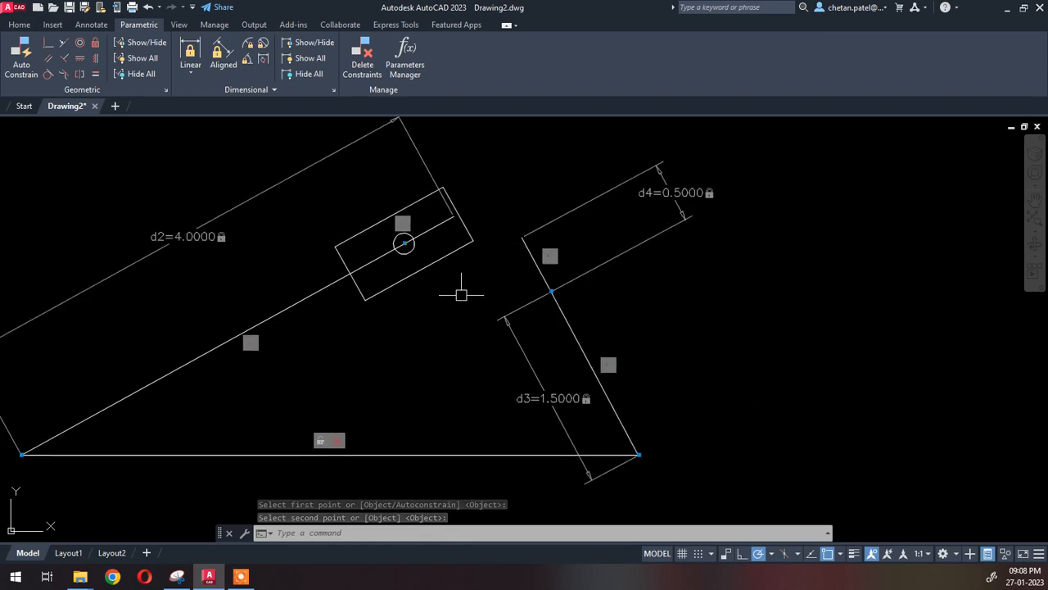
scroll(466, 303, "down", 1)
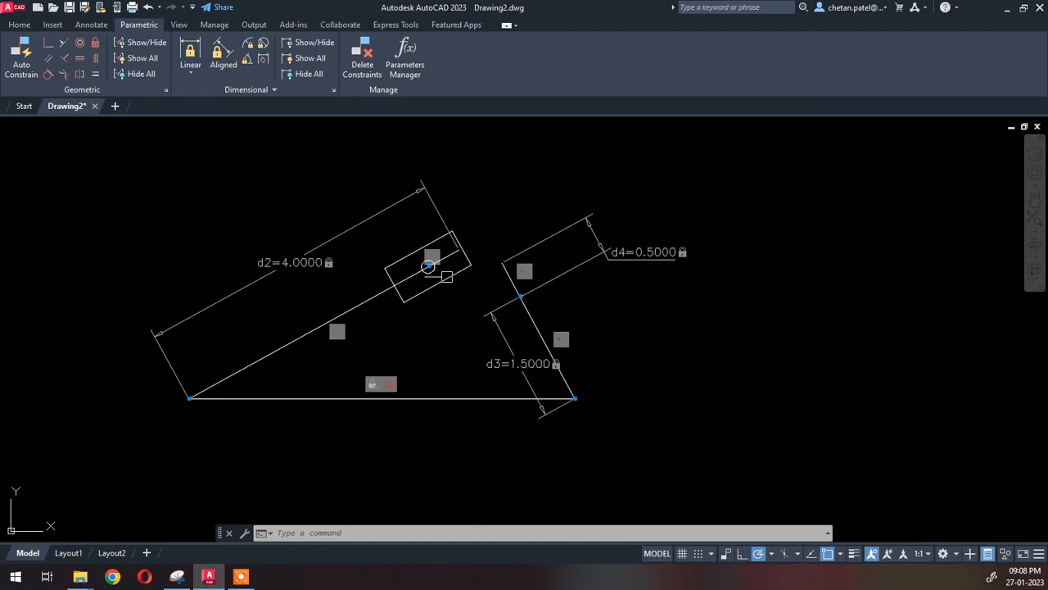
scroll(460, 297, "up", 1)
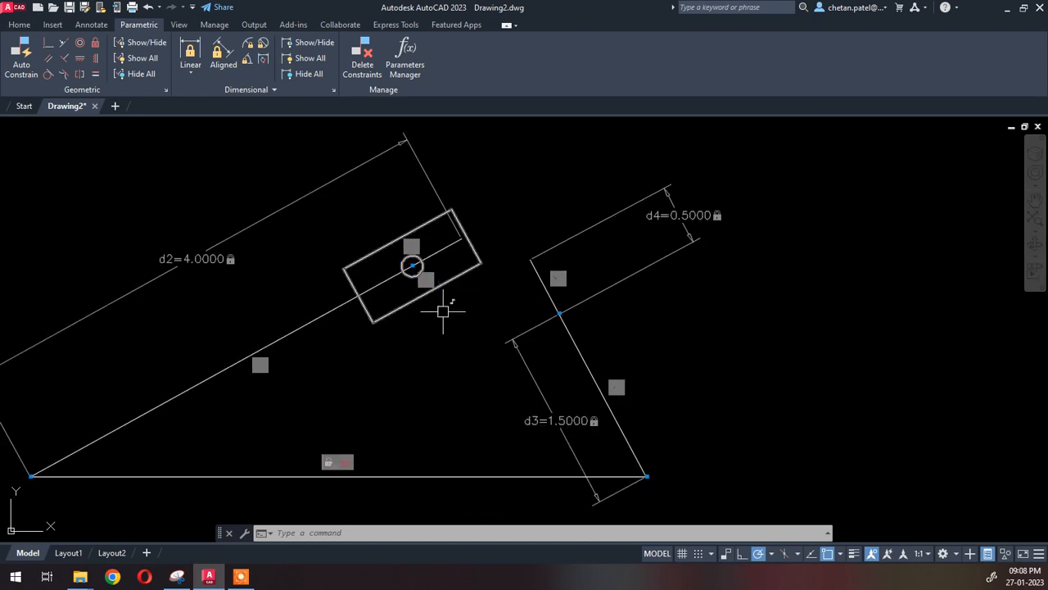
middle_click_drag(443, 312, 468, 295)
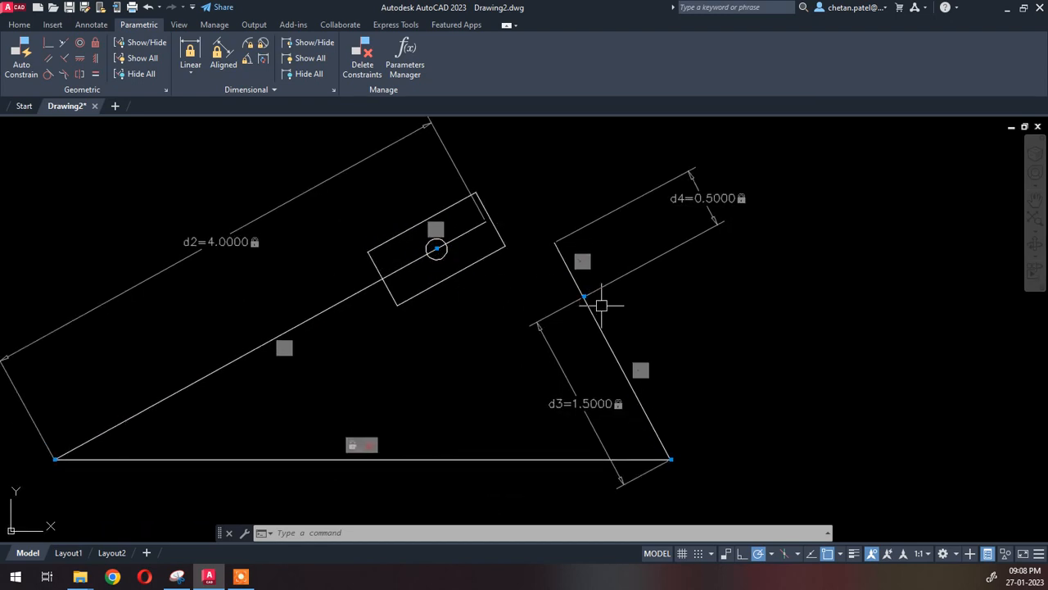
middle_click_drag(470, 374, 477, 337)
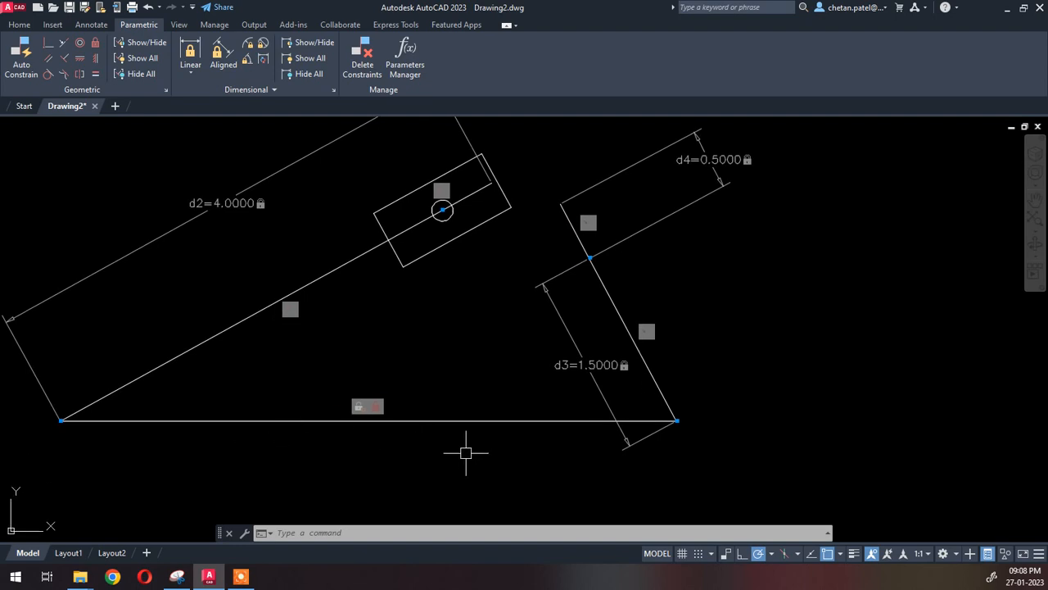
middle_click_drag(465, 452, 464, 422)
left_click(450, 386)
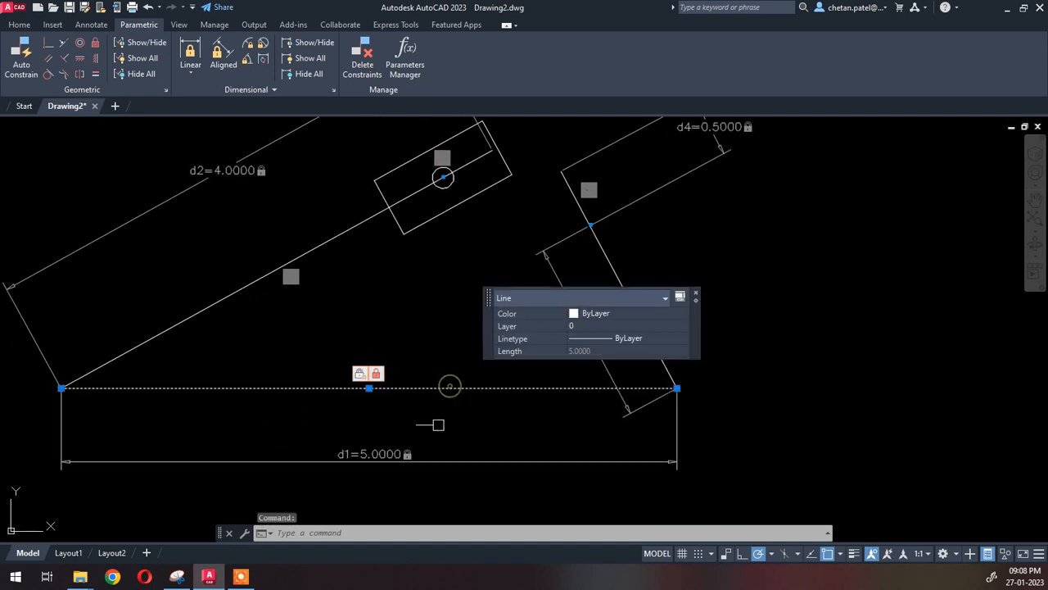
left_click(391, 450)
double_click(390, 449)
key("Escape")
key("Escape")
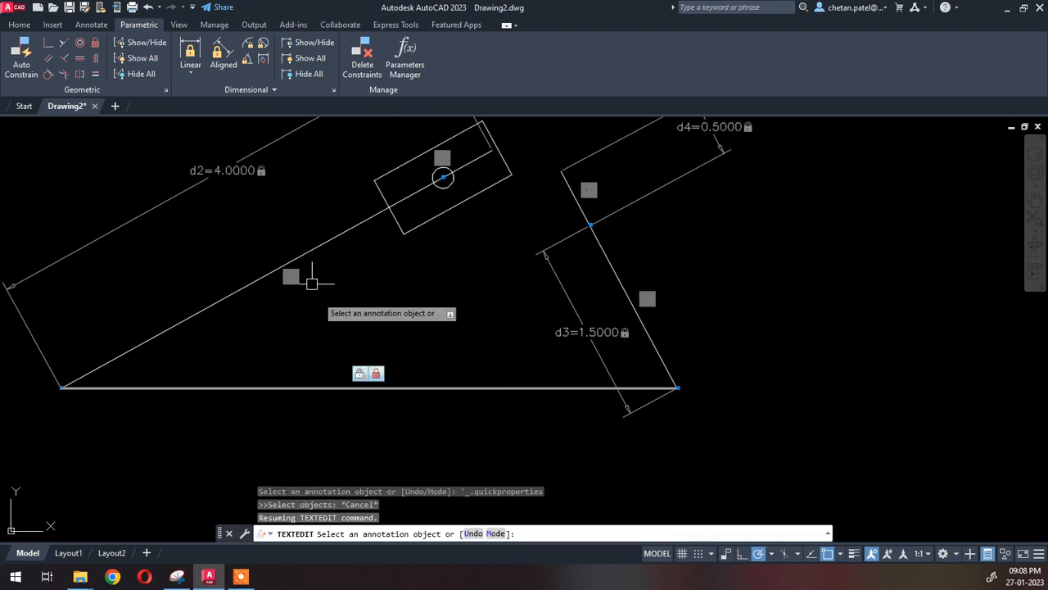
- Show all dimensional constraints and set the base line's length constraint to 4
left_click(316, 61)
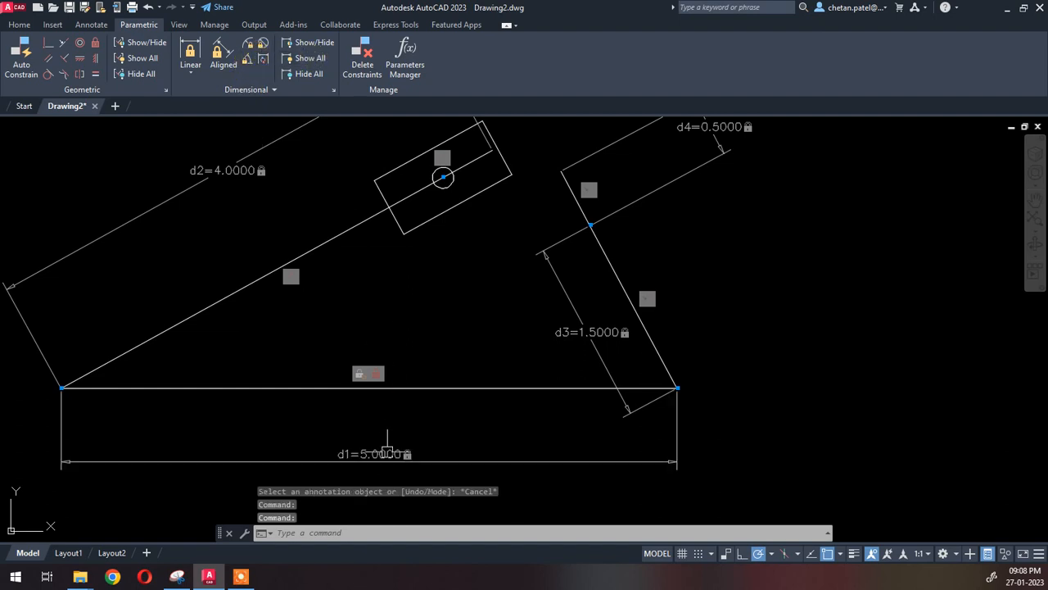
left_click(384, 454)
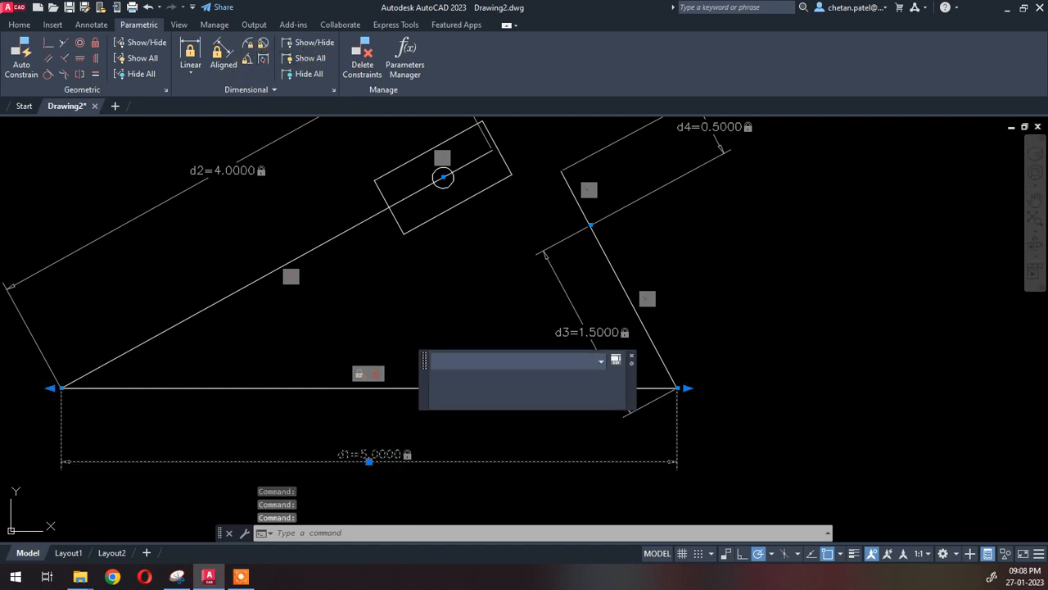
double_click(387, 455)
key("Return")
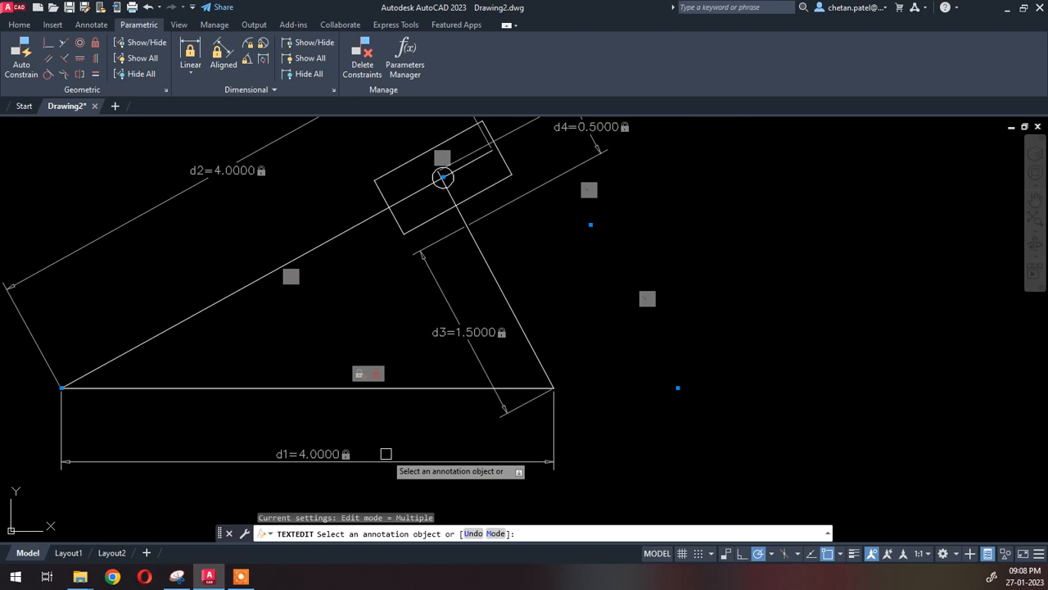
key("Escape")
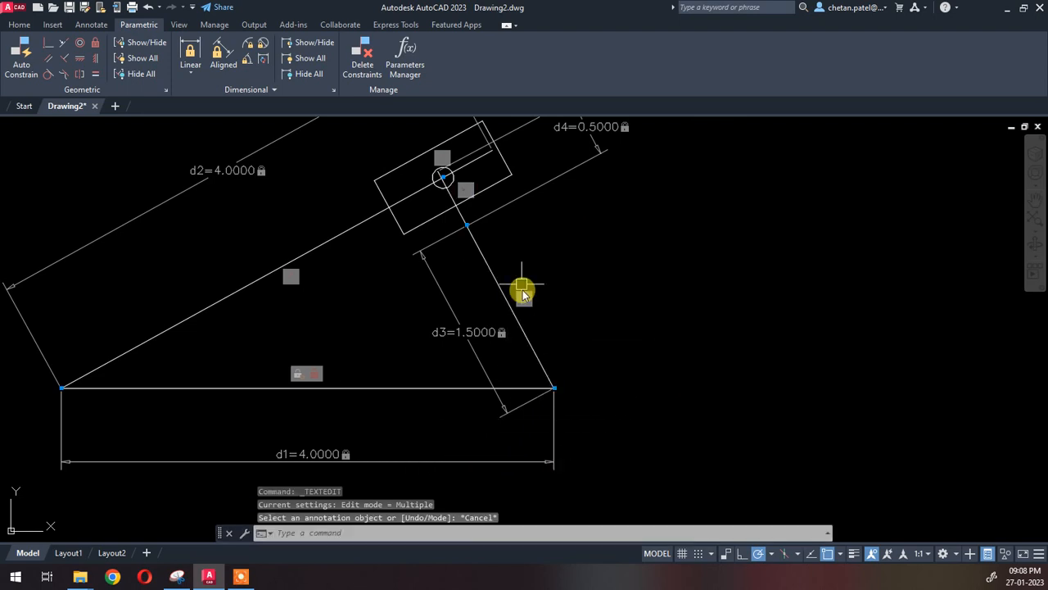
scroll(523, 290, "up", 3)
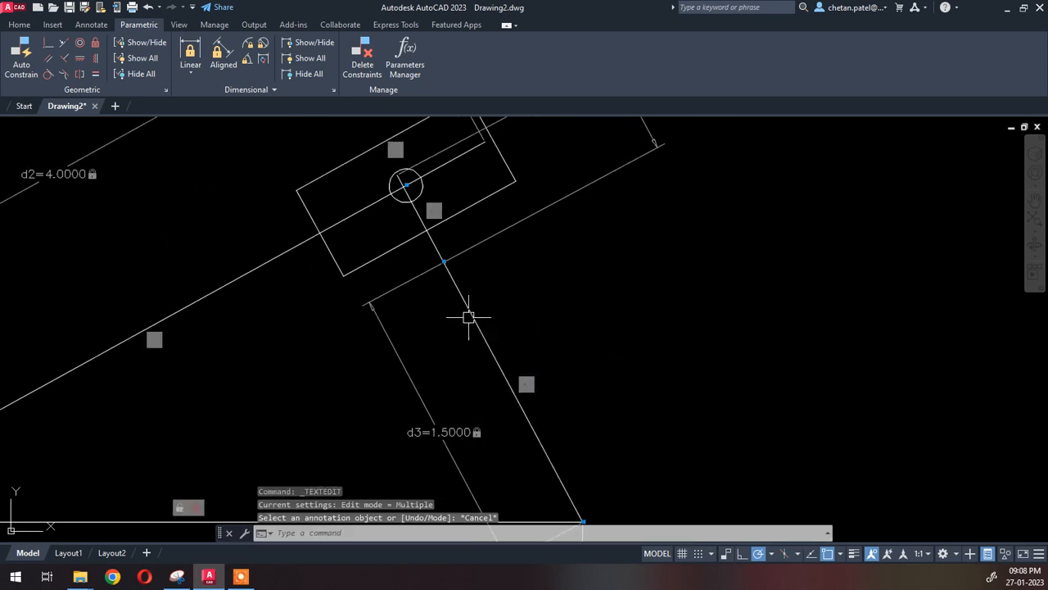
- Stretch the upper end of the short 0.5-unit line to the right, swinging the two-part link away from the slider block's circle
left_click(472, 311)
key("Escape")
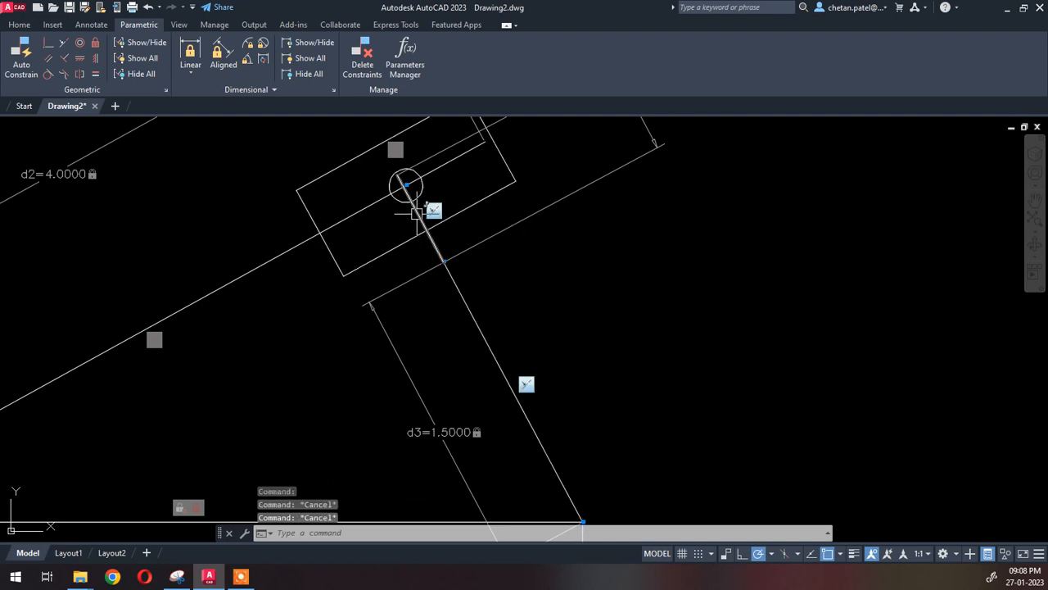
left_click(416, 213)
left_click(397, 175)
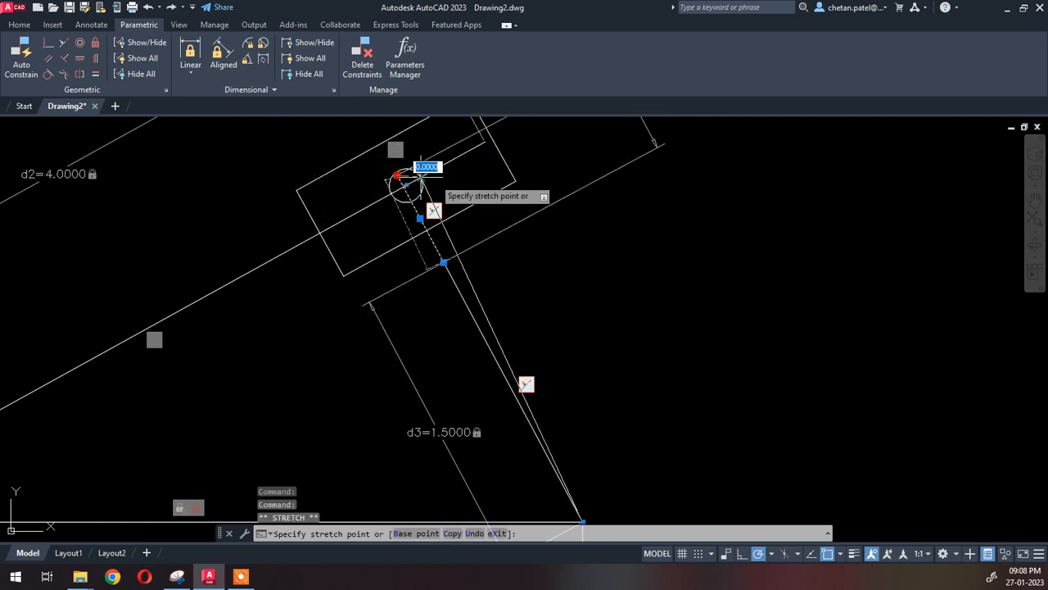
left_click(474, 181)
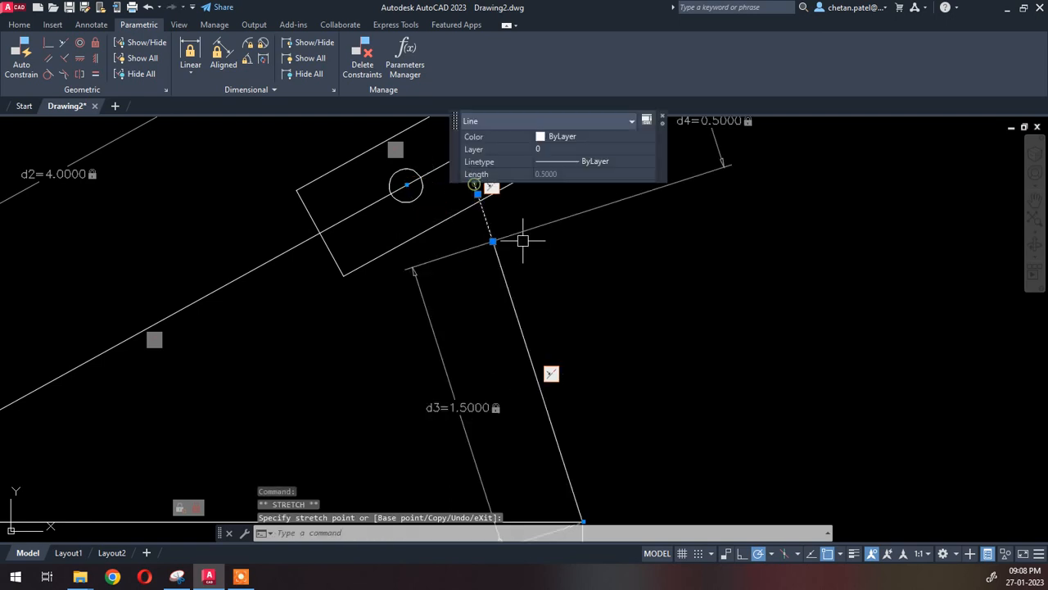
key("Escape")
- Make the block circle's centre coincident with the joint of the 0.5- and 1.5-unit lines, and hide all dimensional and geometric constraints
scroll(547, 298, "down", 2)
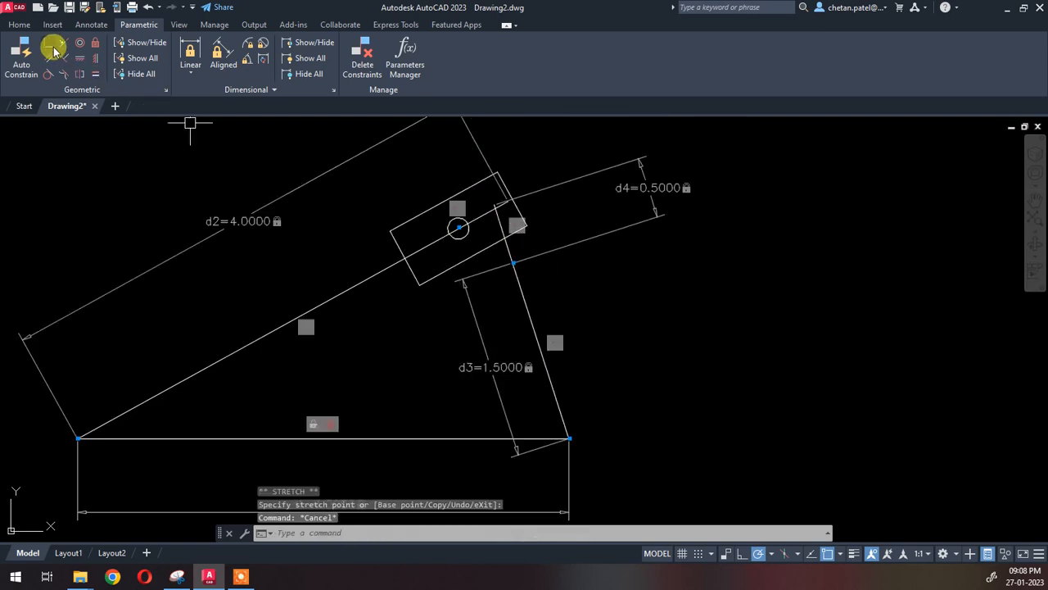
left_click(48, 43)
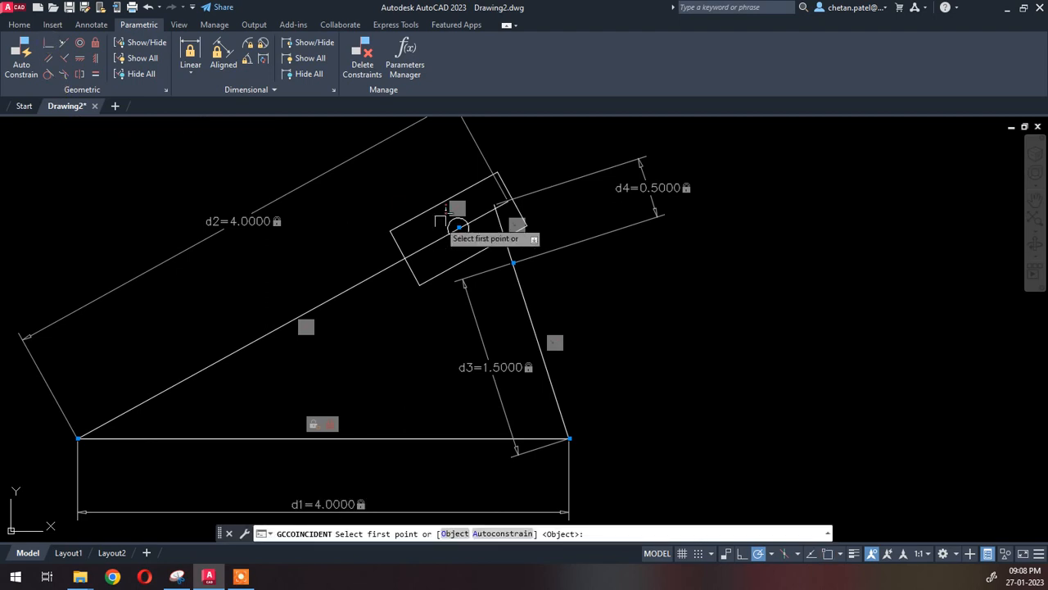
scroll(454, 232, "up", 3)
left_click(434, 233)
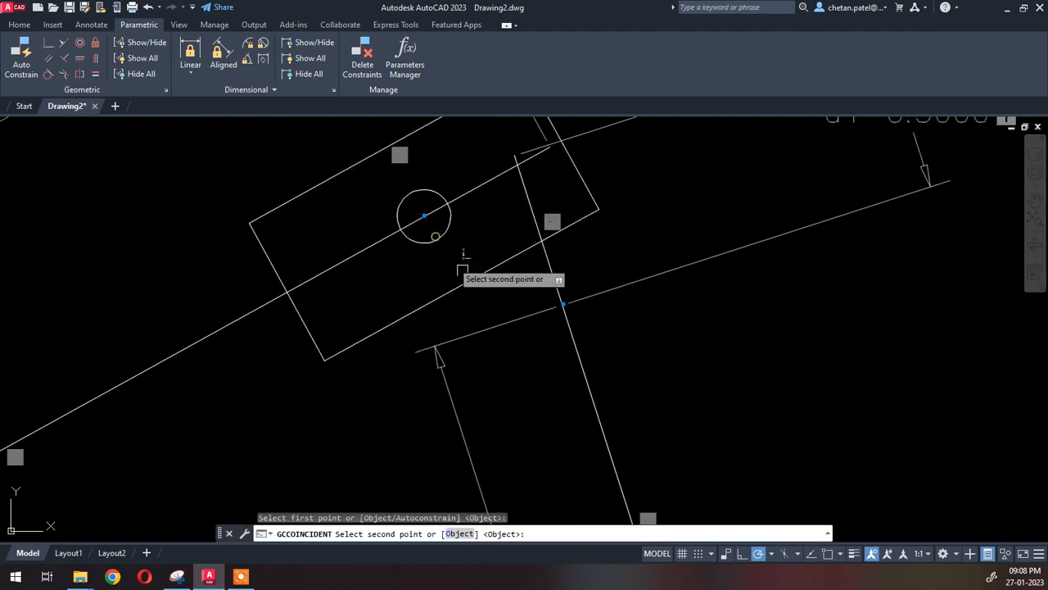
left_click(561, 305)
scroll(546, 308, "down", 5)
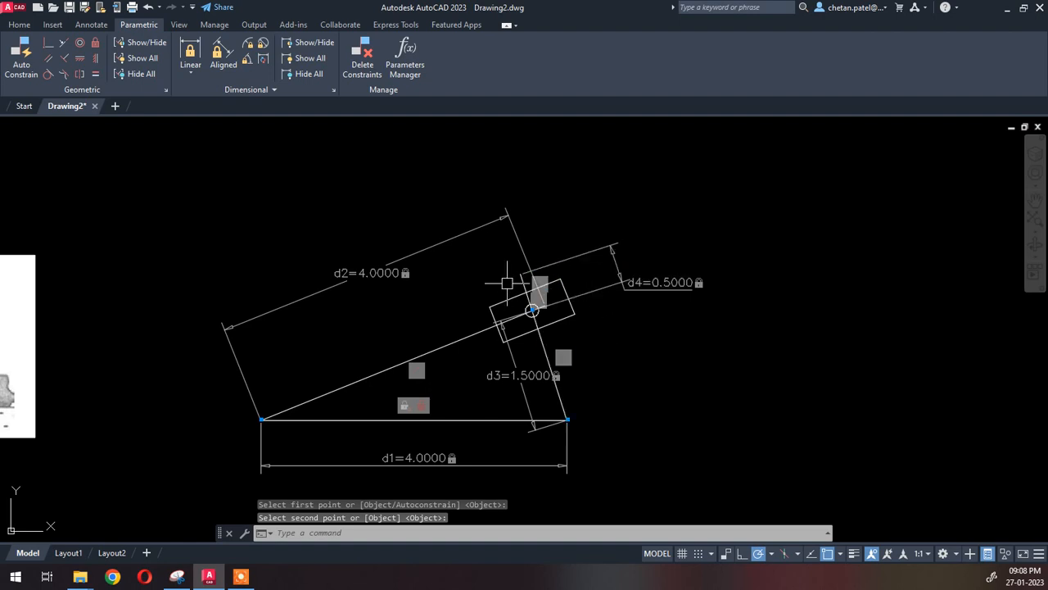
left_click(308, 73)
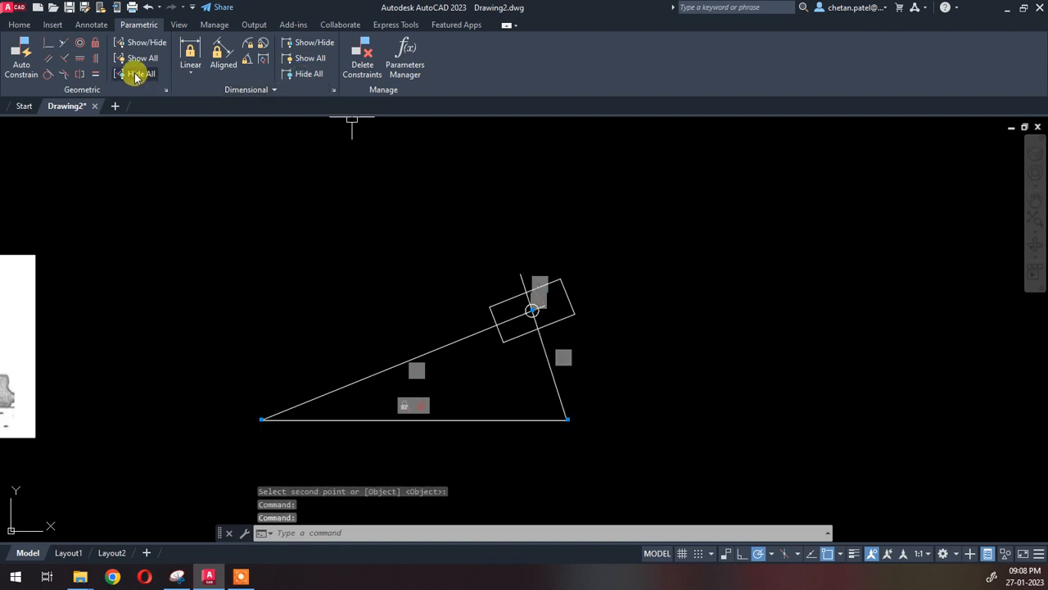
left_click(135, 74)
left_click(519, 276)
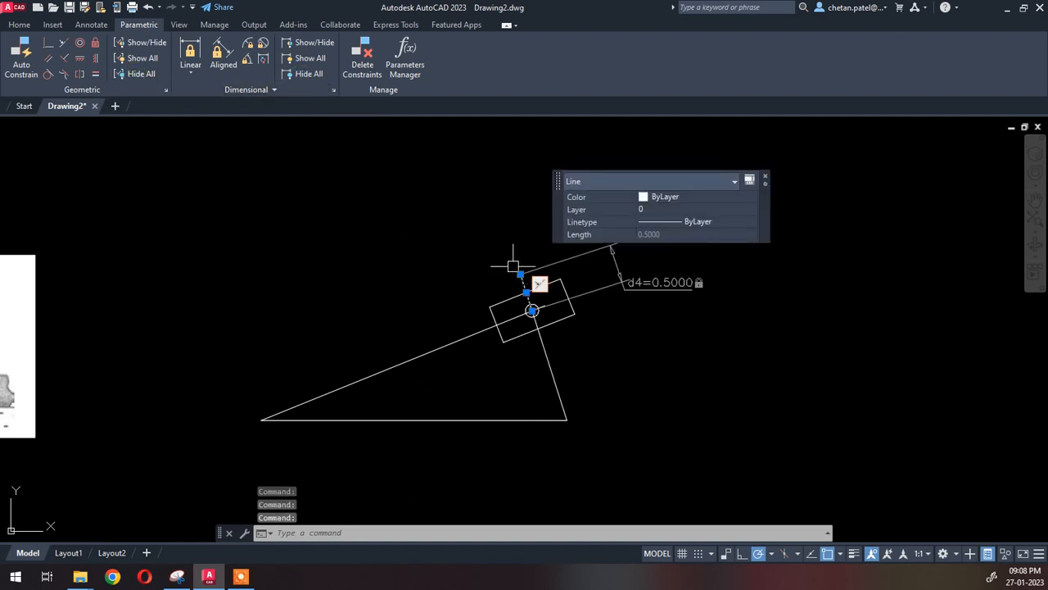
left_click(519, 276)
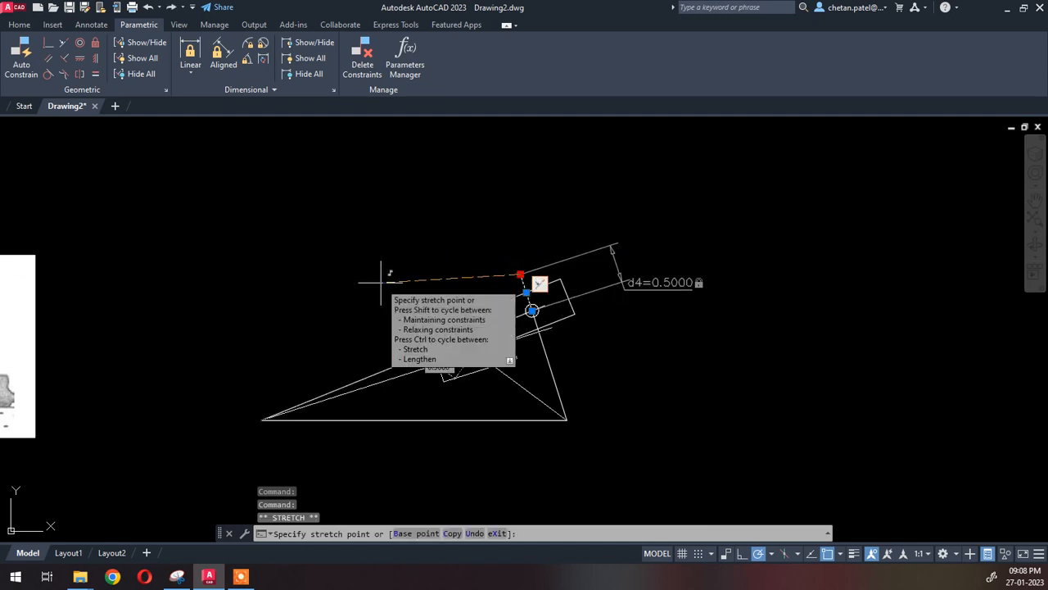
key("Escape")
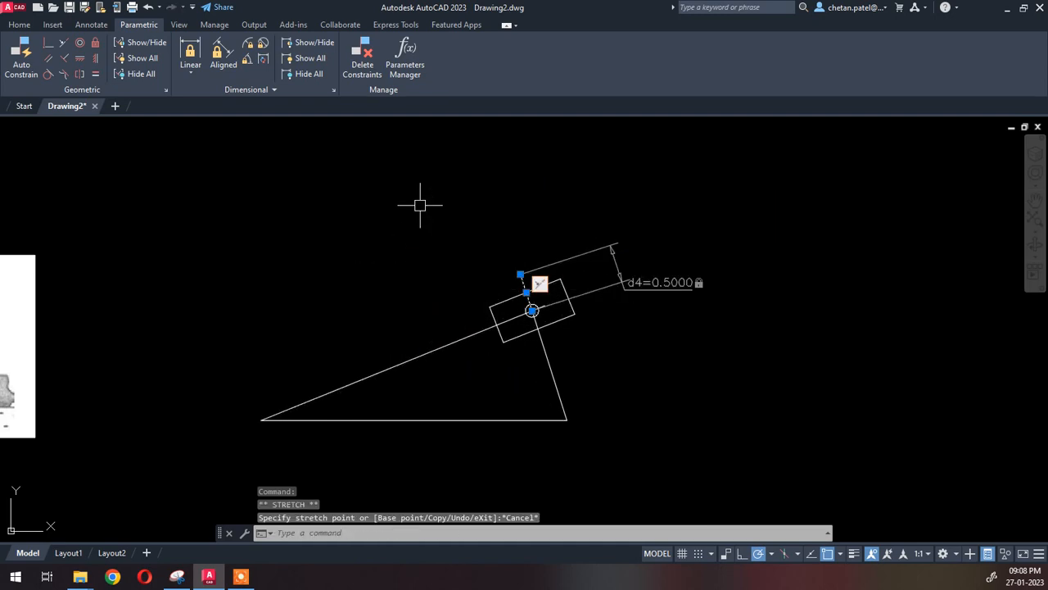
- Draw a line about 2.68 units long from just above the 0.5-unit line's upper end, rising gently to the left like the reference picture's top arm
middle_click_drag(168, 316, 494, 276)
middle_click_drag(215, 312, 298, 315)
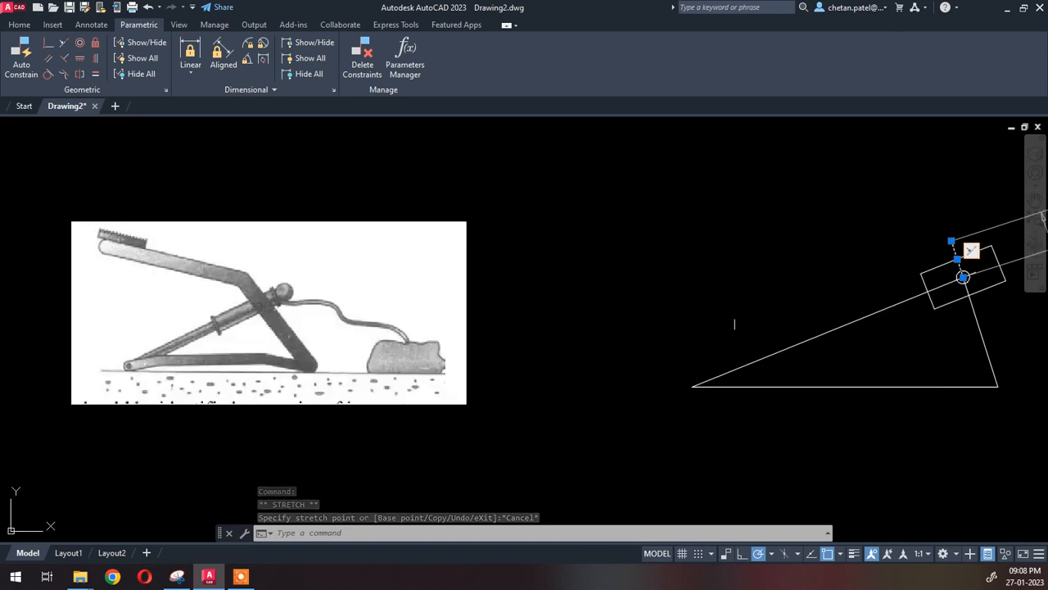
mouse_move(765, 321)
middle_mouse_down()
mouse_move(509, 342)
mouse_move(418, 336)
middle_mouse_up()
scroll(631, 276, "up", 2)
key("Escape")
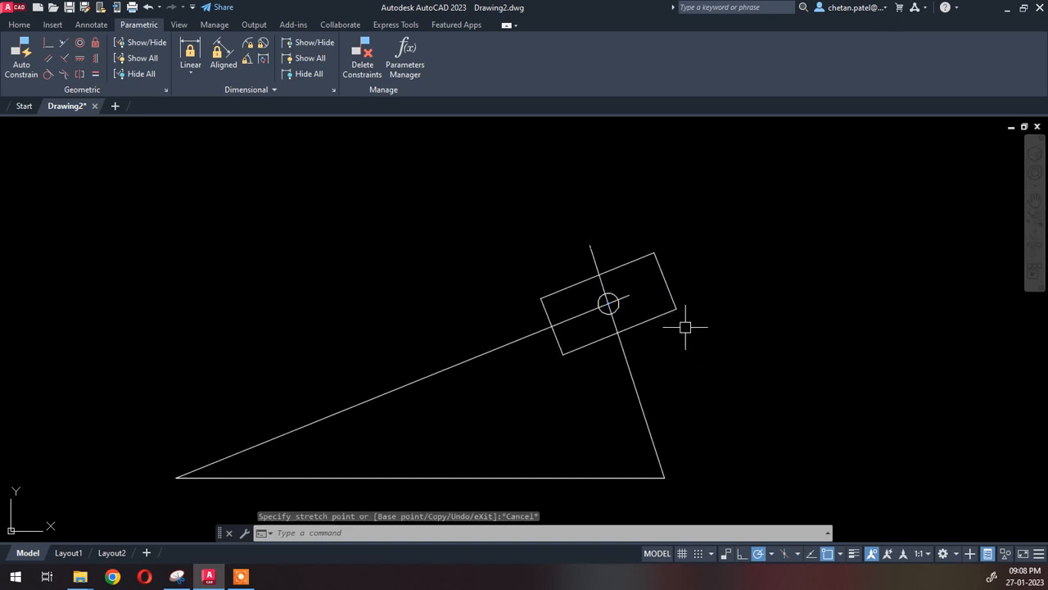
type("l")
key("Return")
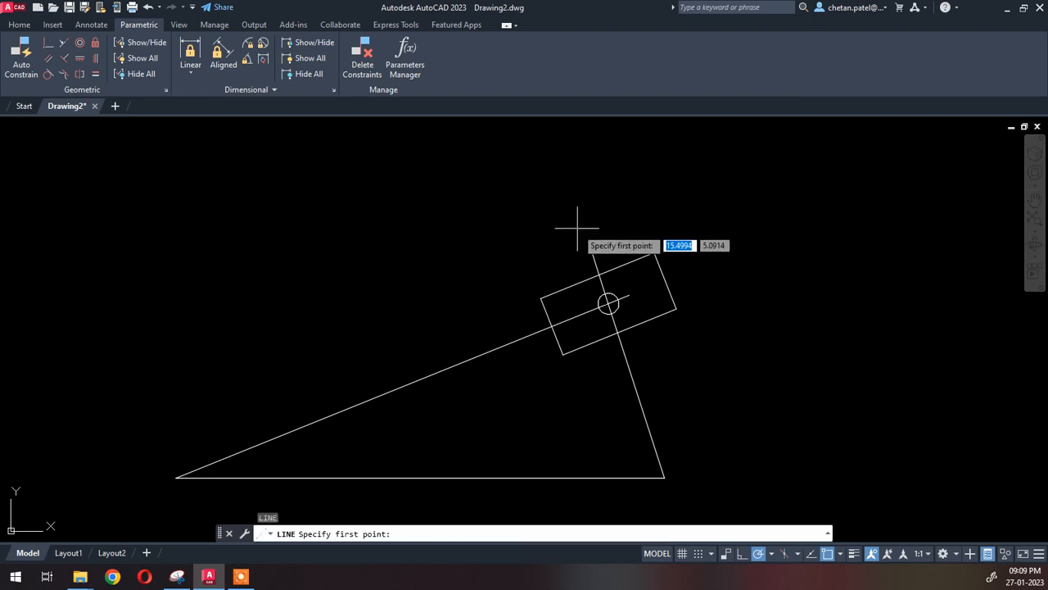
left_click(576, 229)
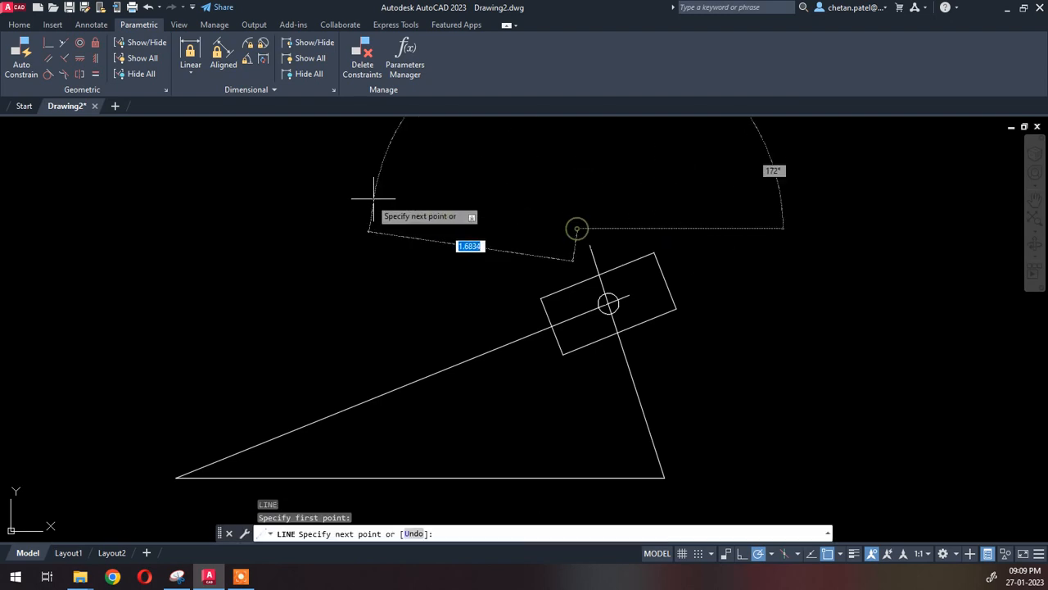
left_click(257, 171)
key("Return")
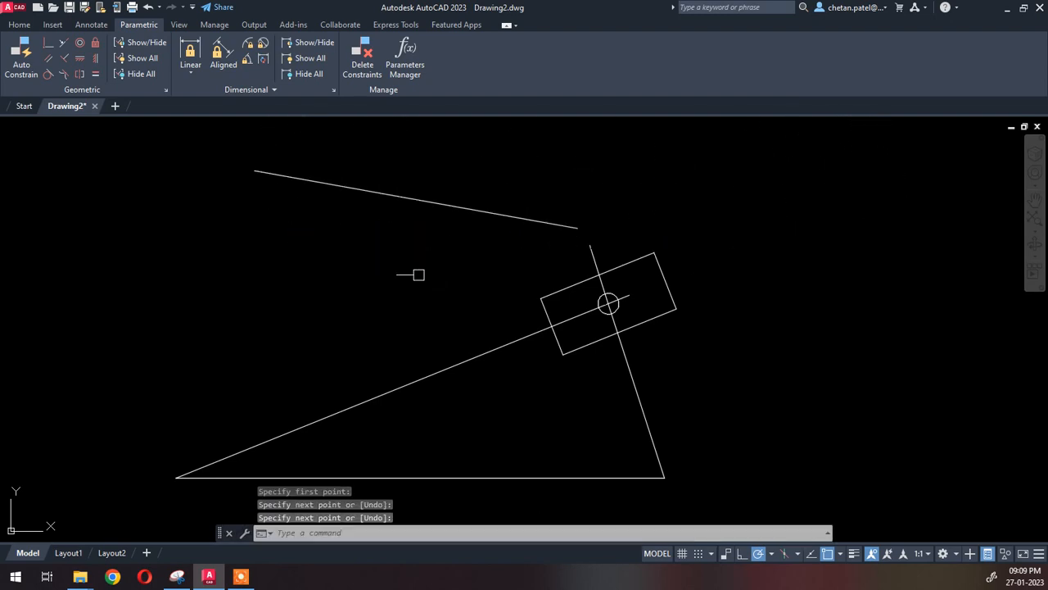
- Add an aligned dimensional constraint of 2.5 to the new upper line
left_click(223, 51)
key("Return")
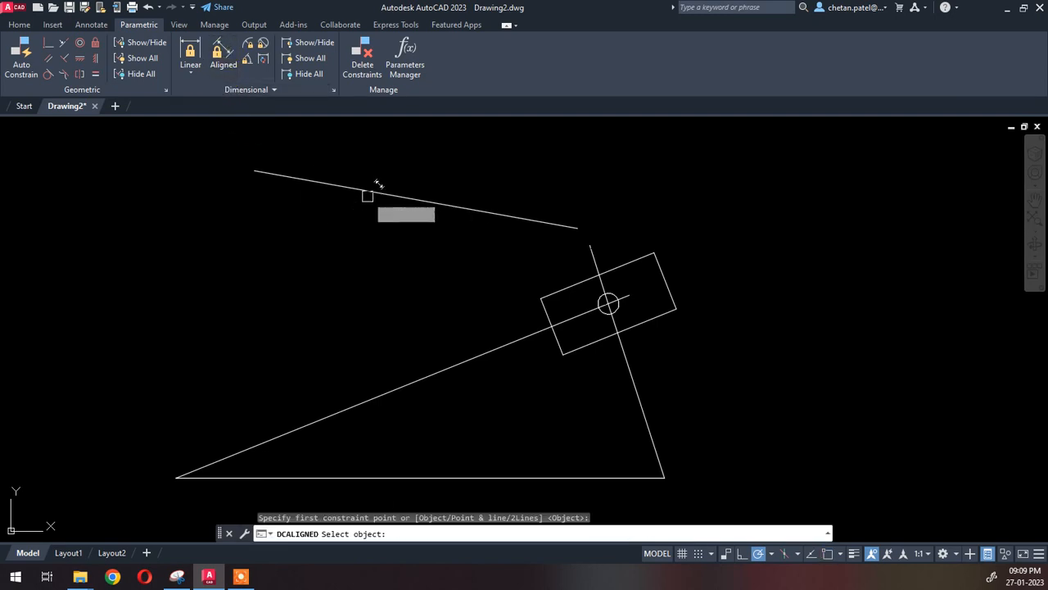
left_click(370, 192)
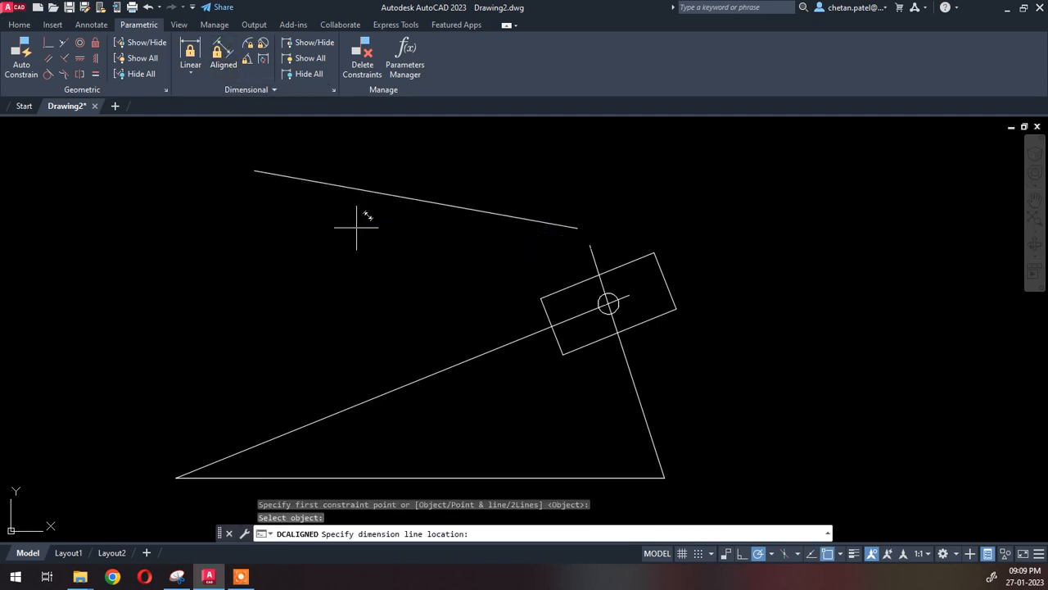
left_click(369, 295)
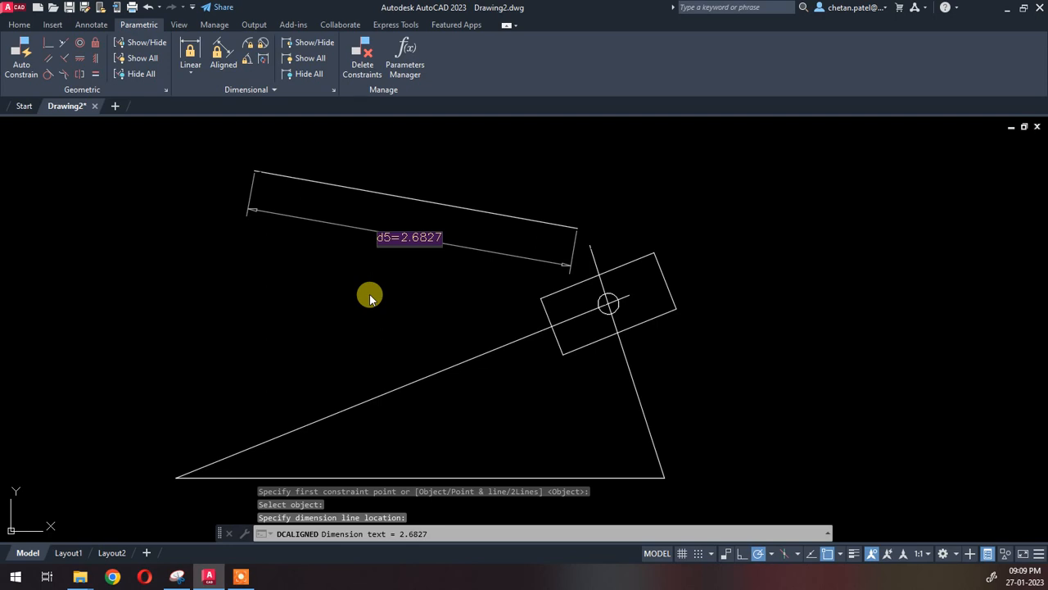
type("2.5")
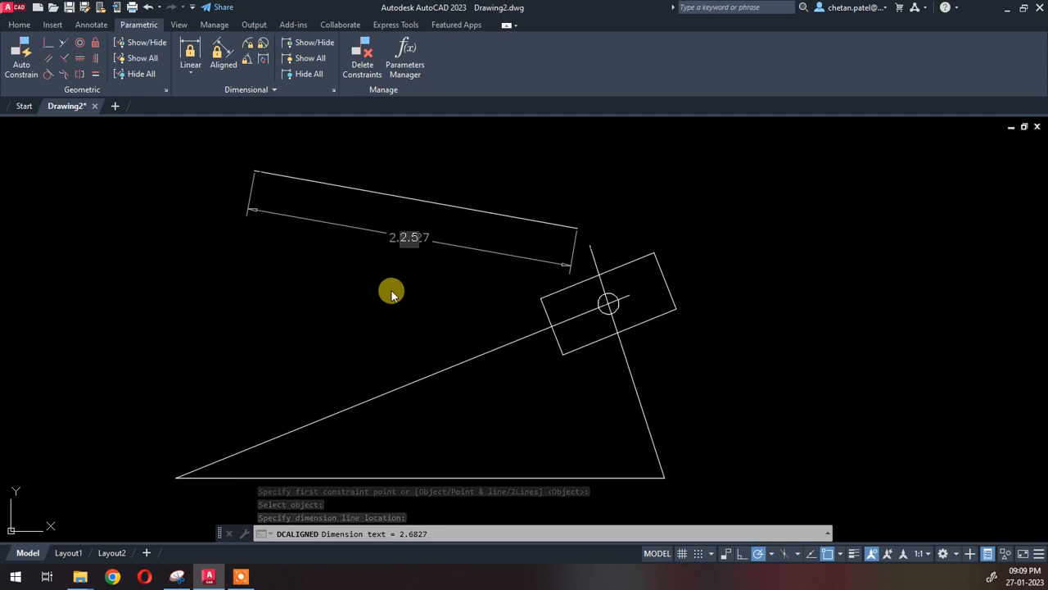
key("Return")
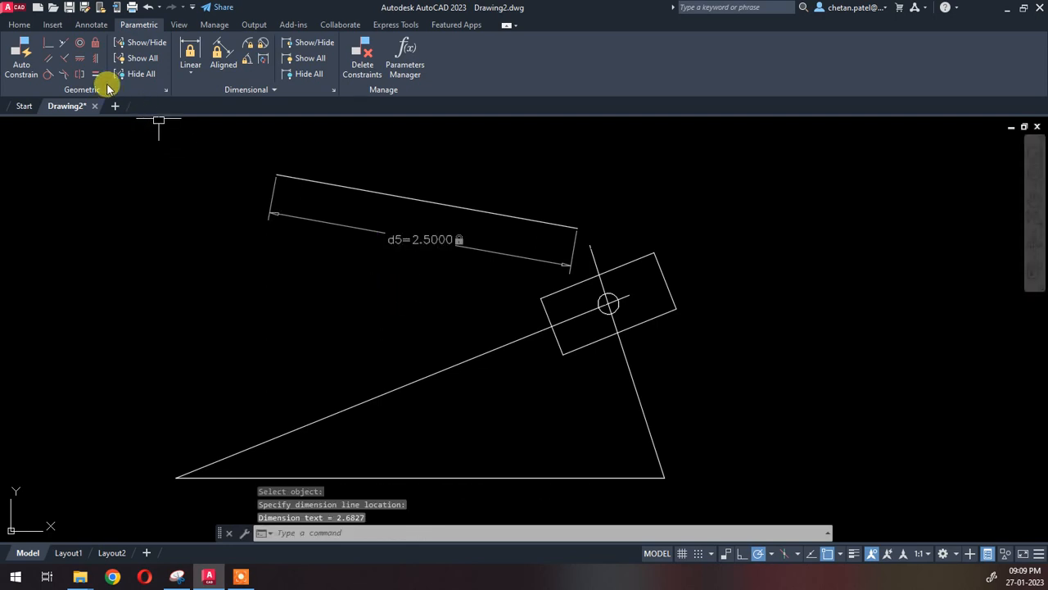
- Make the right end of the 2.5-unit line coincident with the upper end of the short 0.5-unit line
left_click(51, 49)
left_click(553, 218)
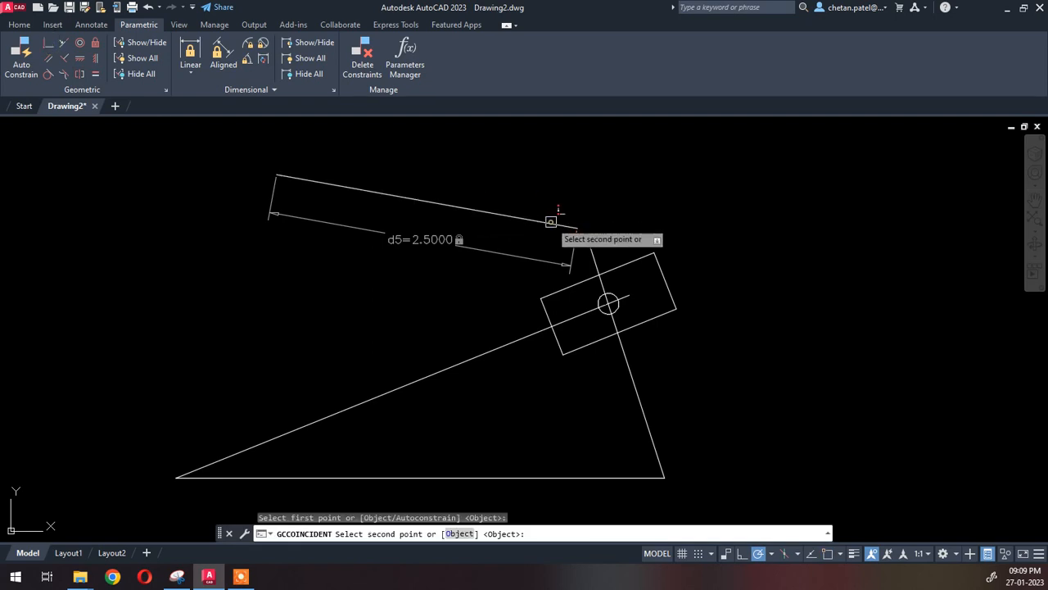
left_click(589, 246)
scroll(594, 249, "up", 2)
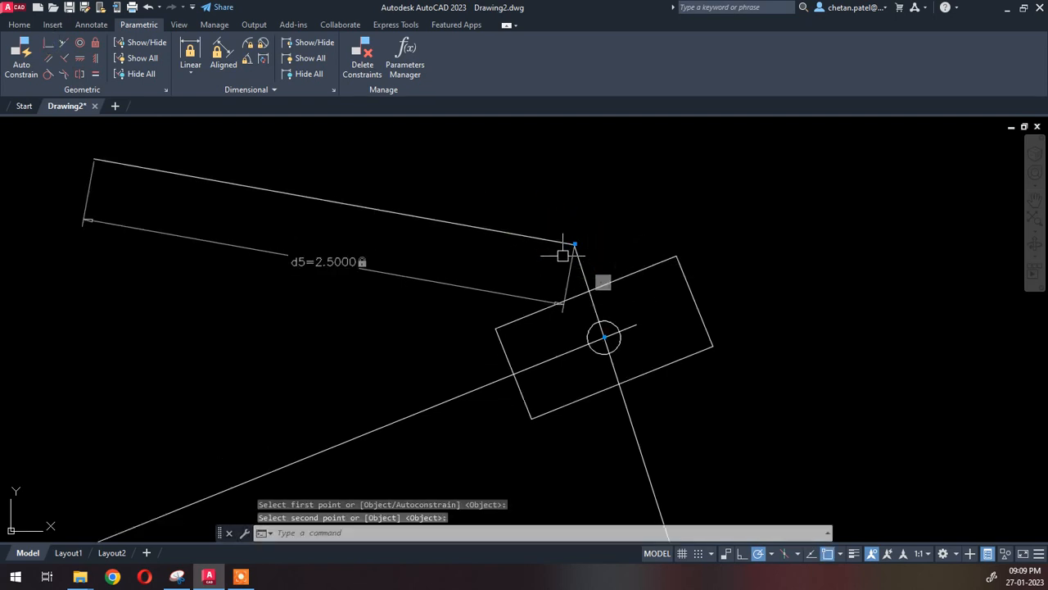
- Add an angular constraint of 118 degrees between the 2.5-unit and 0.5-unit lines, and hide all dimensional constraints
left_click(246, 62)
left_click(517, 235)
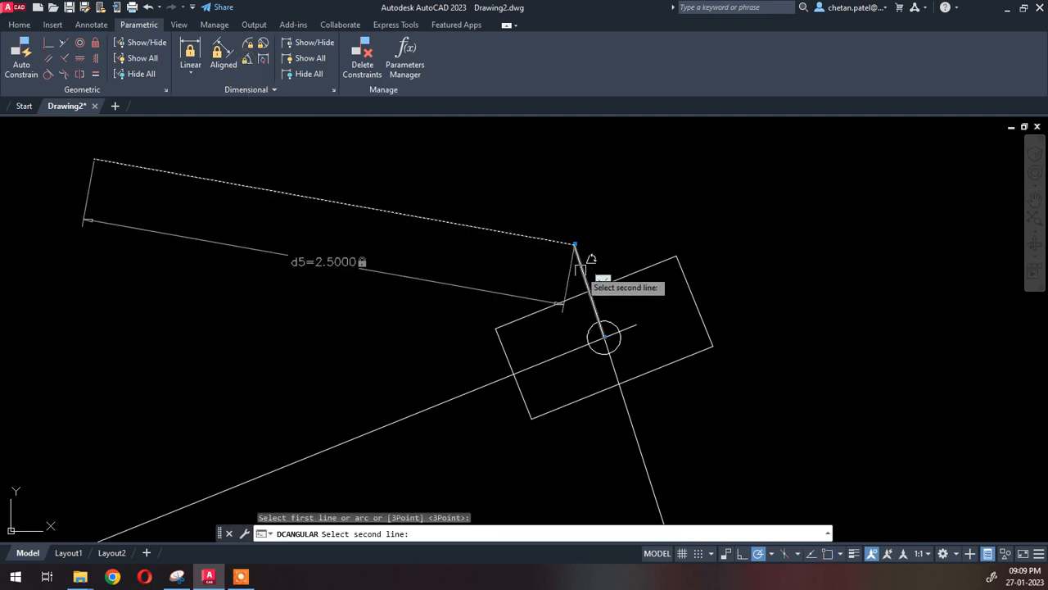
left_click(572, 261)
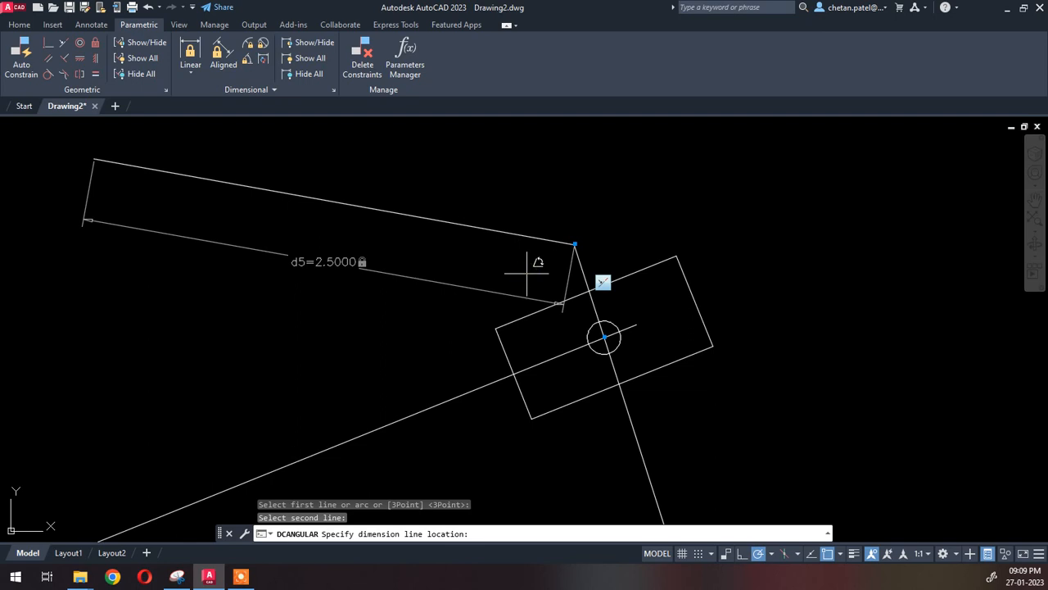
left_click(575, 203)
key("Return")
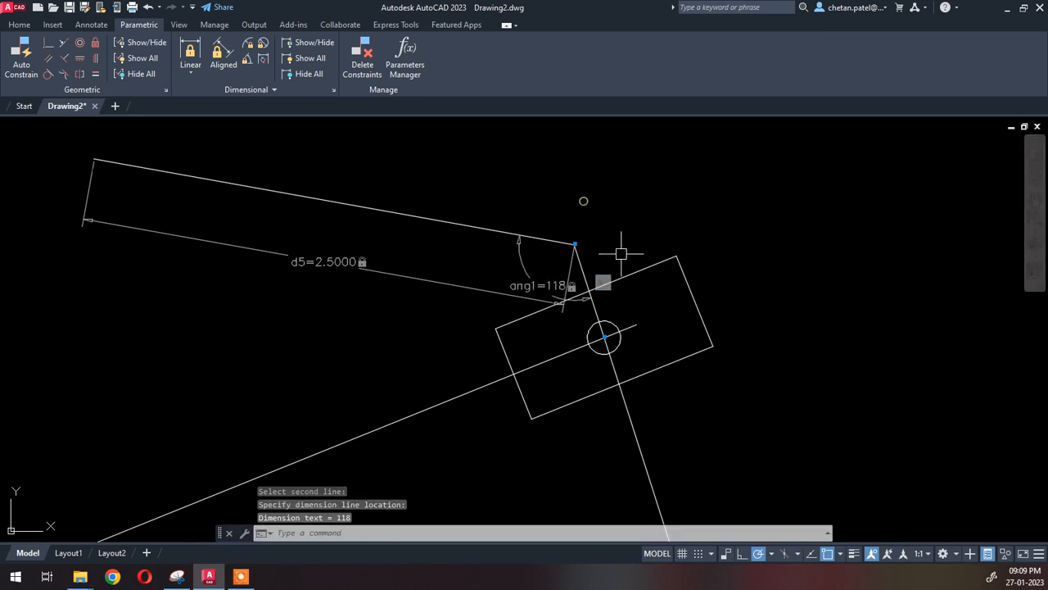
left_click(304, 78)
- Test the linkage's motion by stretching the free end of the 2.5-unit line down, up and down again, leaving the arm lowered
scroll(742, 285, "down", 4)
middle_click_drag(726, 320, 648, 323)
middle_click_drag(668, 389, 768, 379)
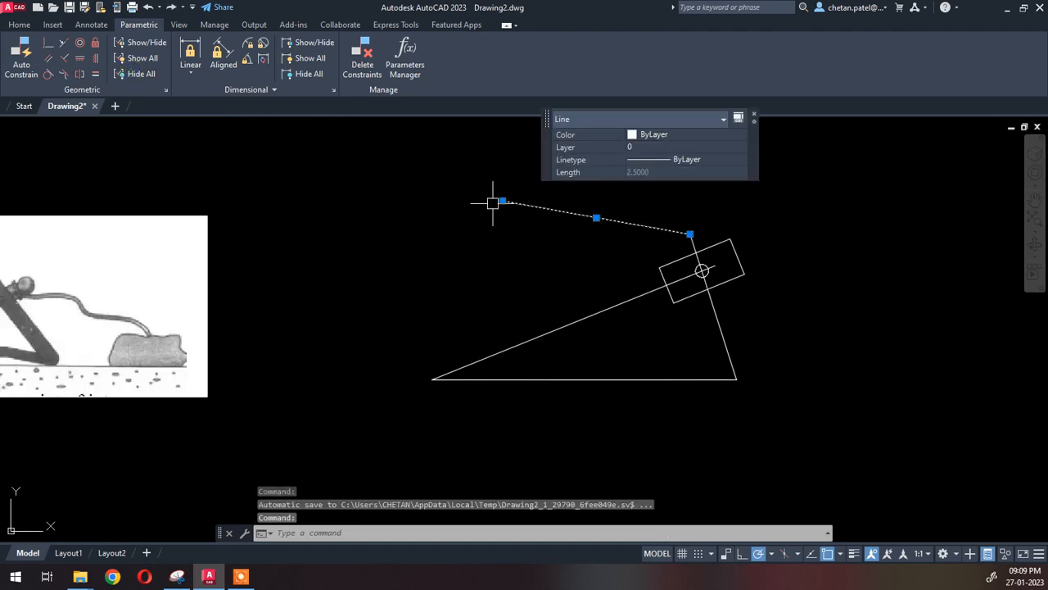
left_click(503, 200)
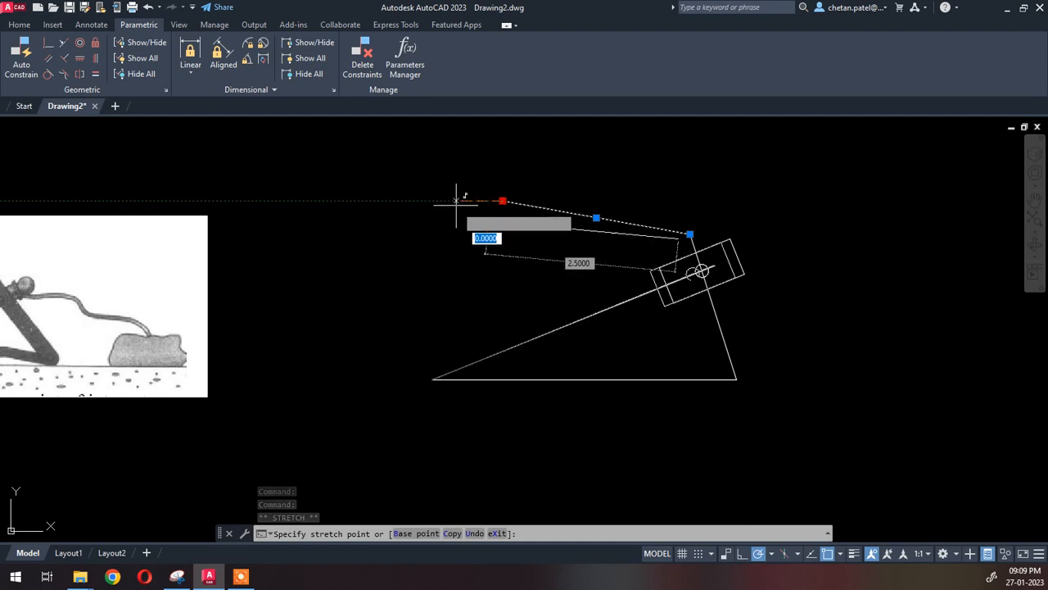
left_click(421, 257)
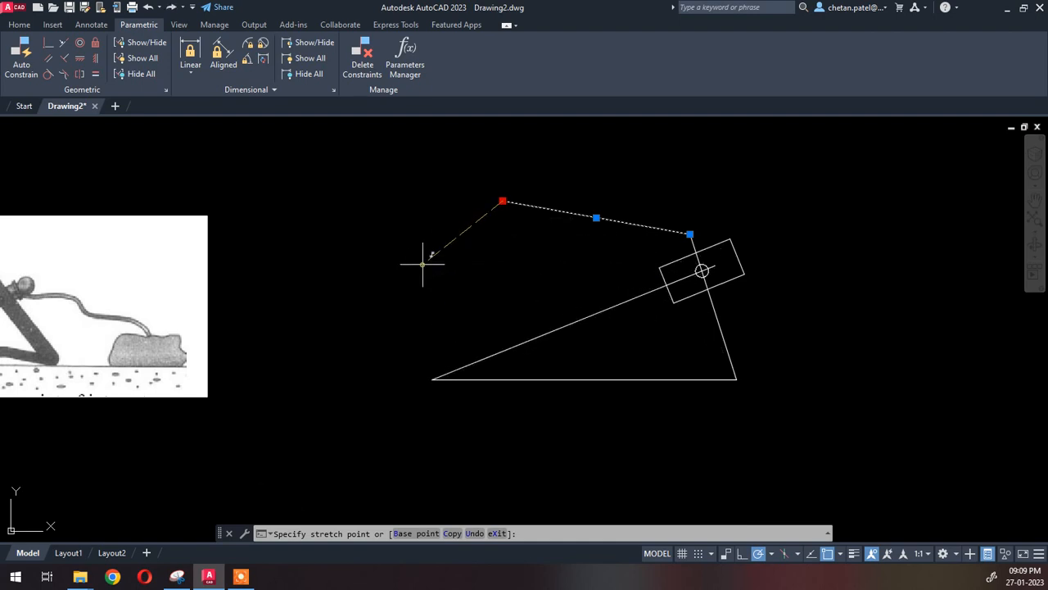
left_click(459, 277)
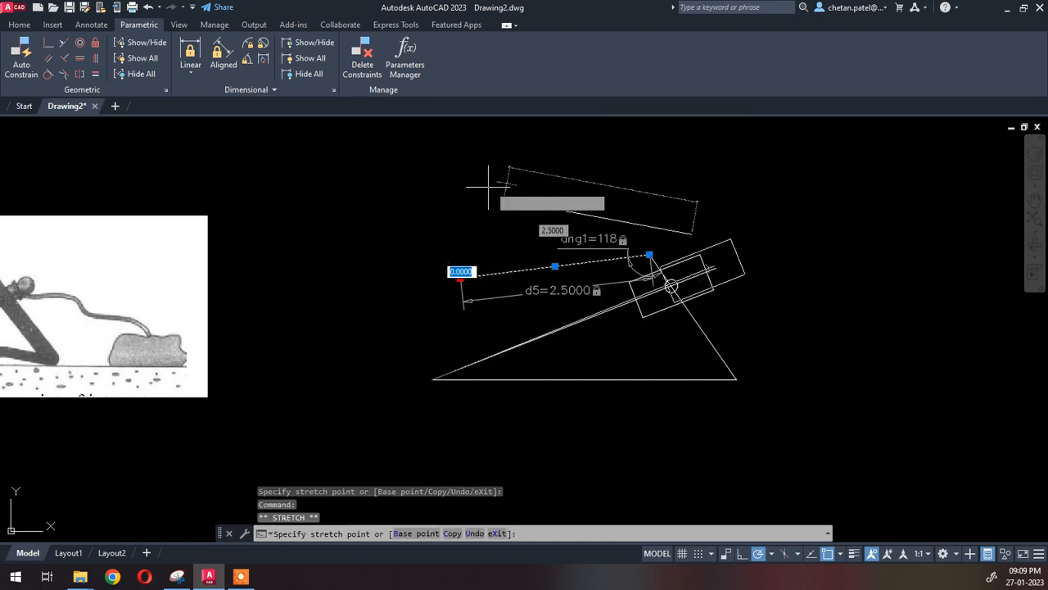
left_click(493, 171)
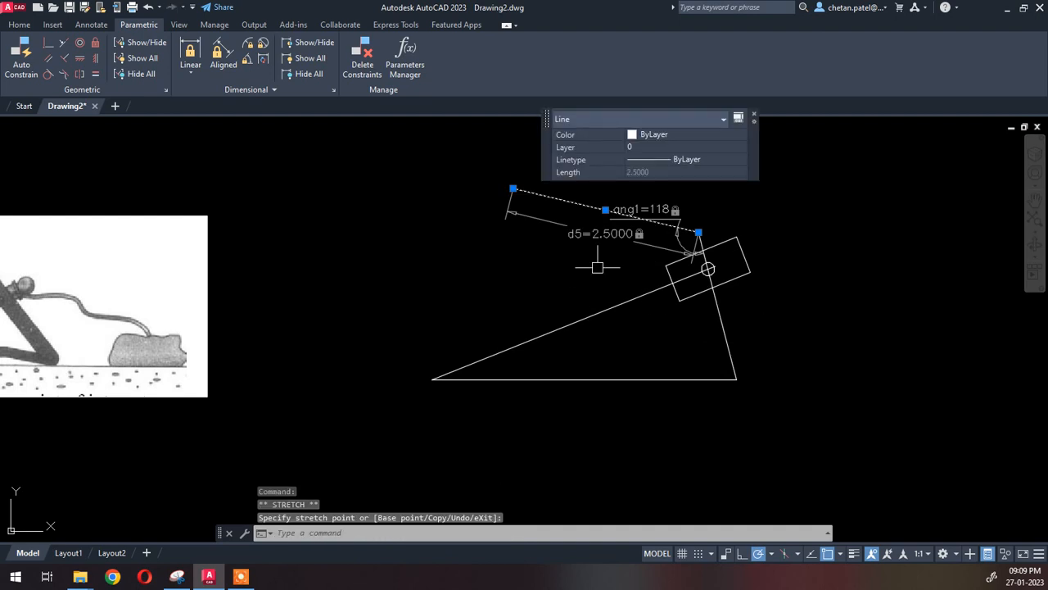
left_click(513, 189)
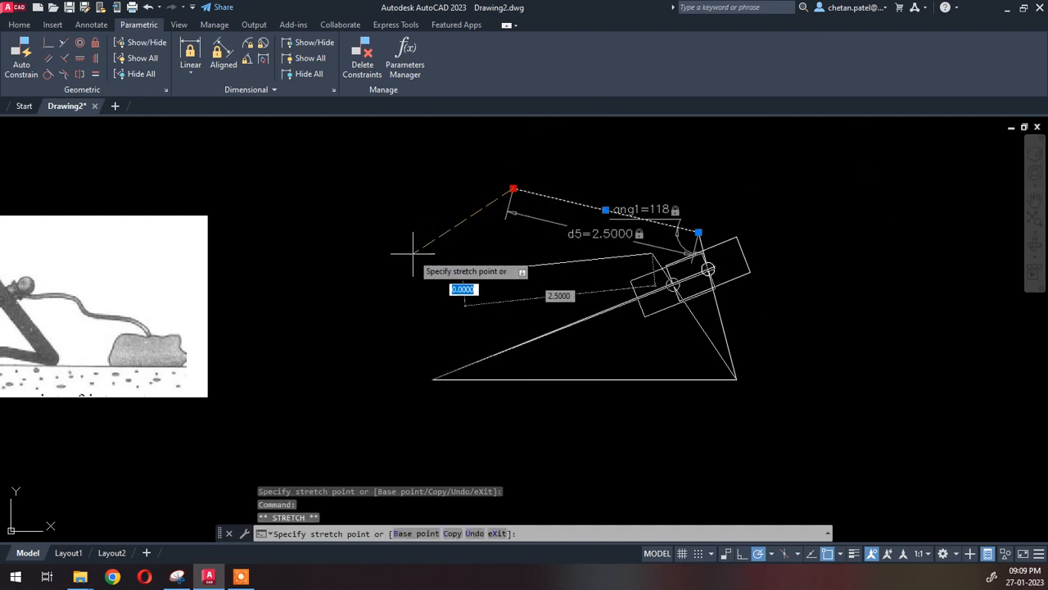
left_click(369, 285)
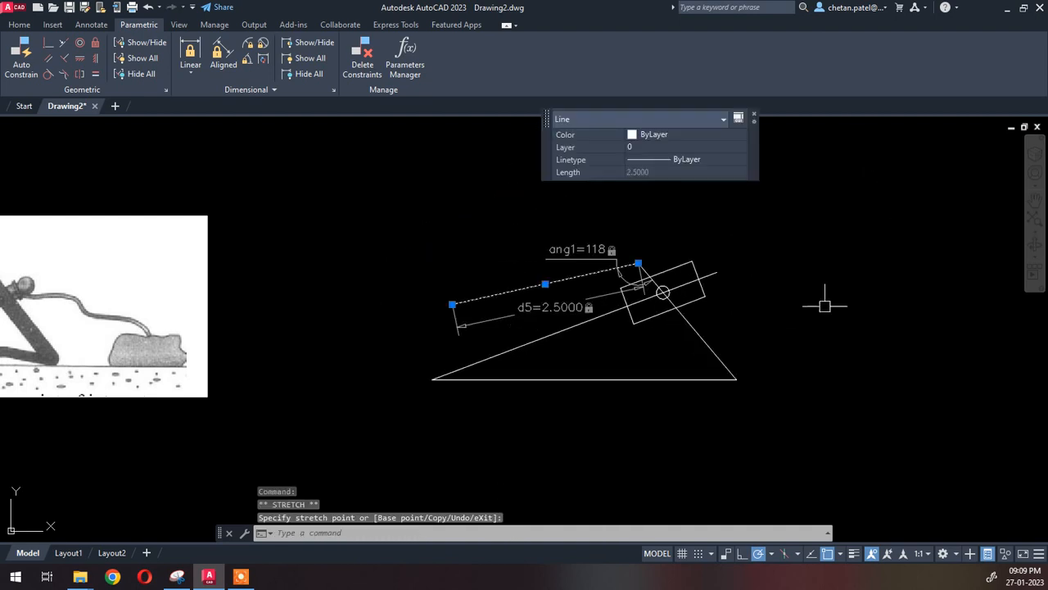
key("Escape")
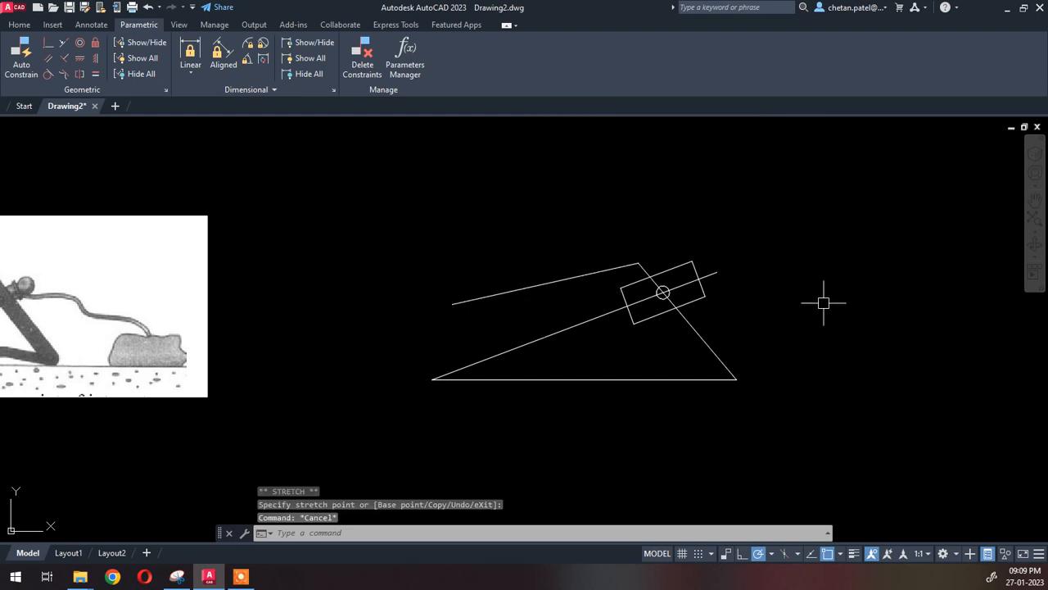